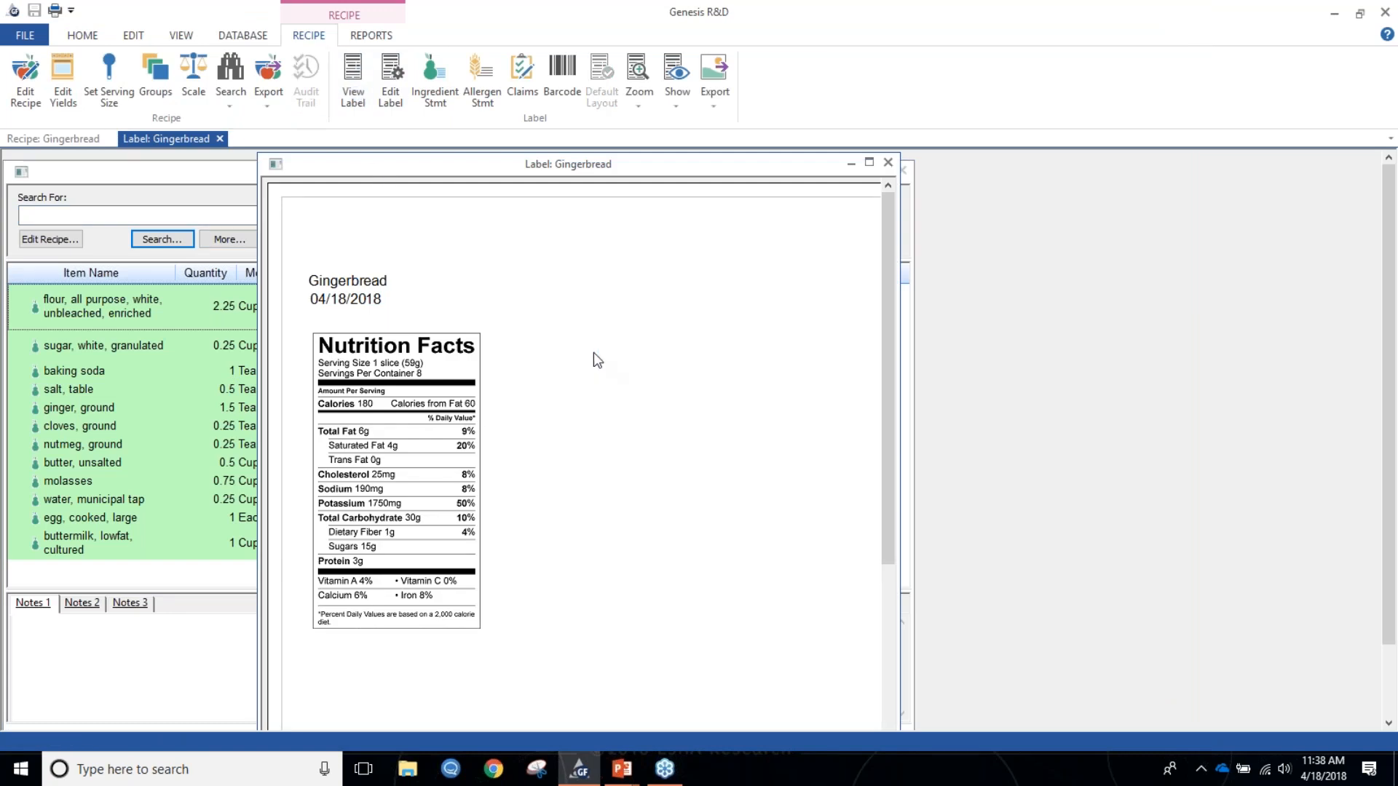
Change the Gingerbread label's category to Nutrition Facts (2016) in the label settings and apply it
{"action": "left_click", "coordinate": [392, 101]}
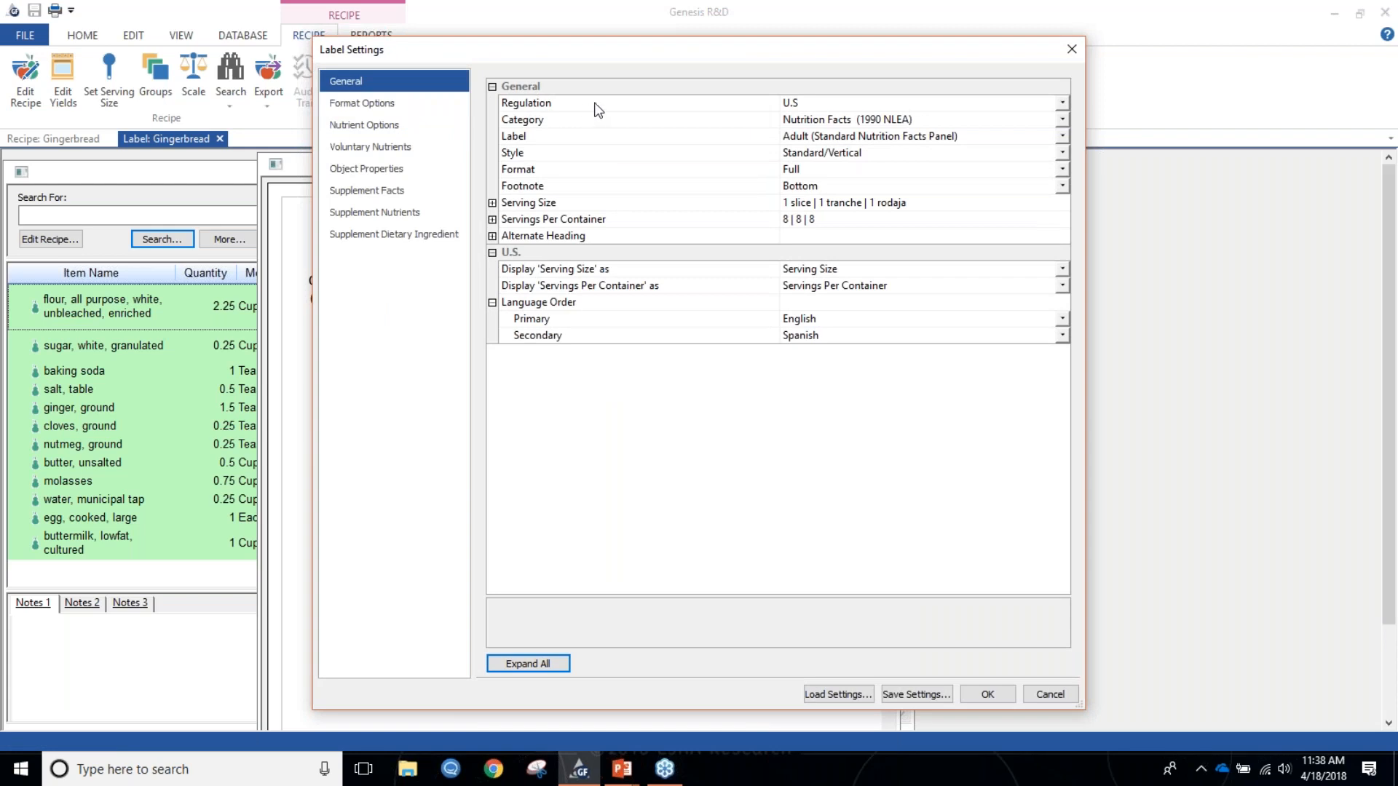
{"action": "left_click", "coordinate": [1063, 120]}
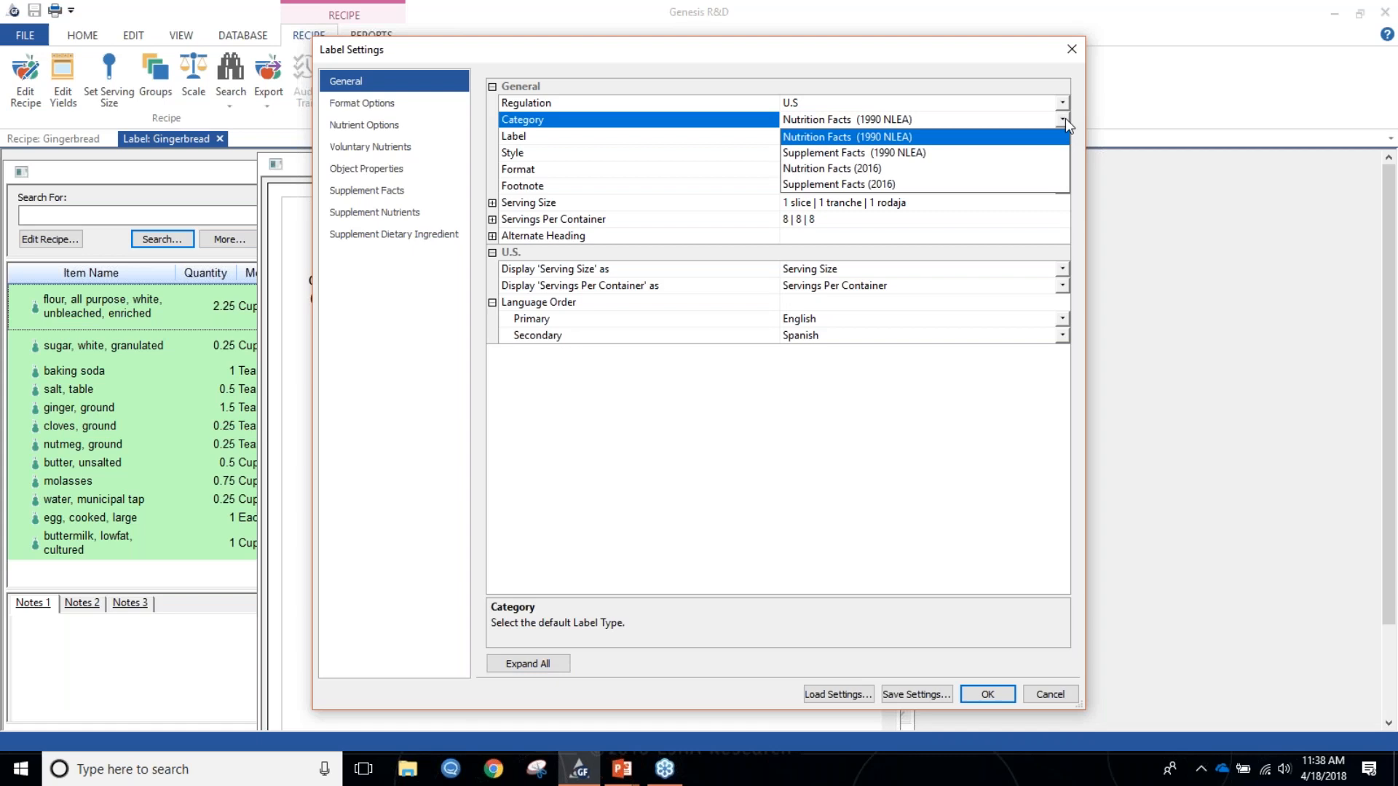
{"action": "left_click", "coordinate": [788, 170]}
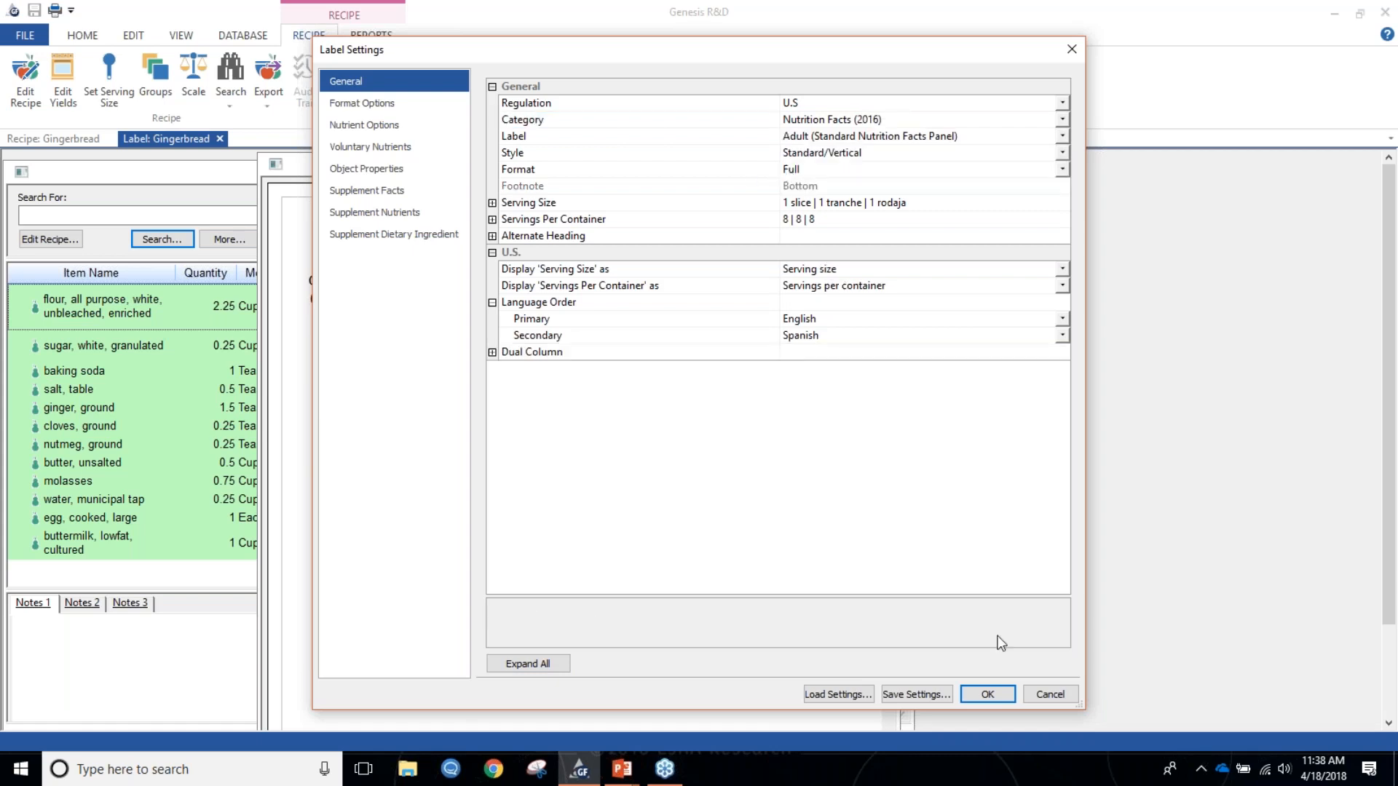
{"action": "left_click", "coordinate": [987, 693]}
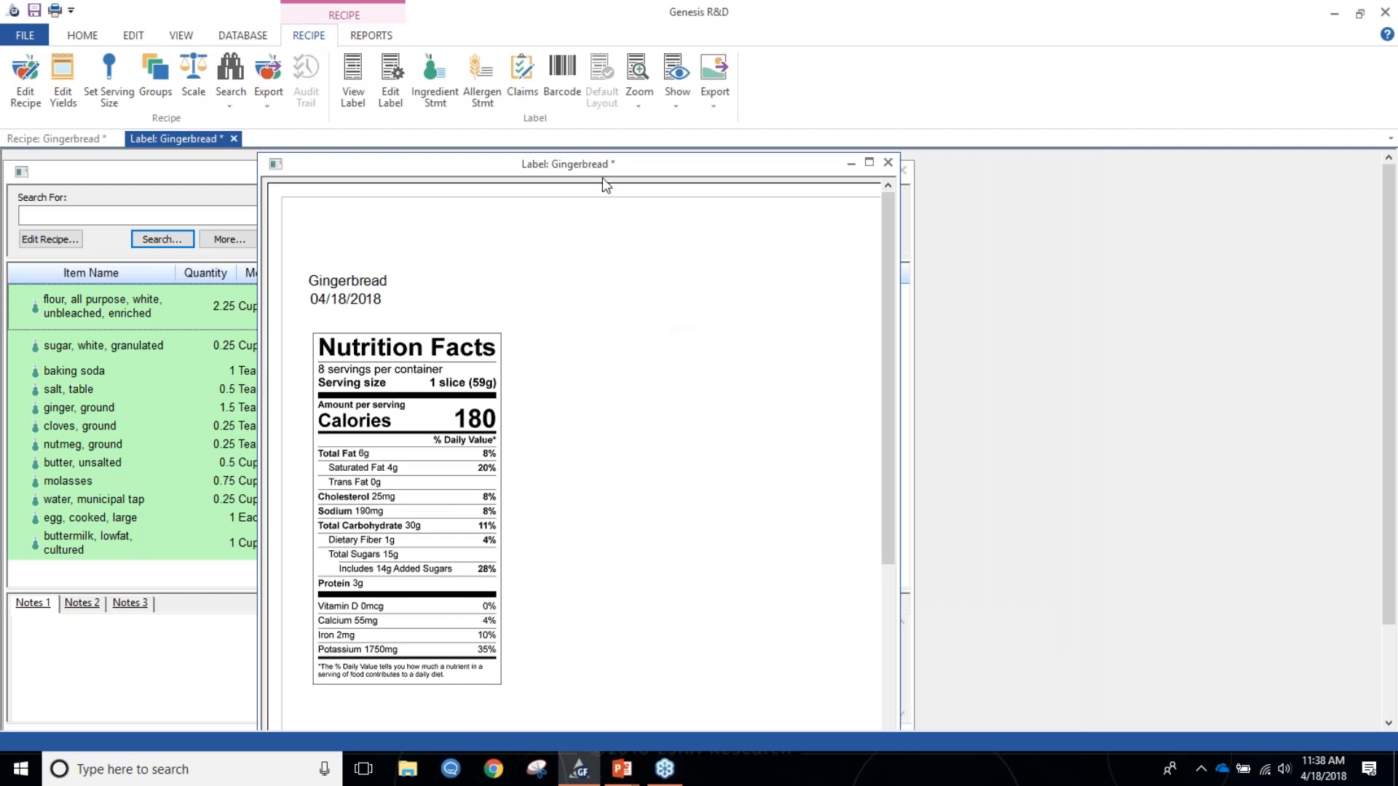
Set the Gingerbread label type to Dual Column, apply it, and close the label window
{"action": "left_click", "coordinate": [390, 77]}
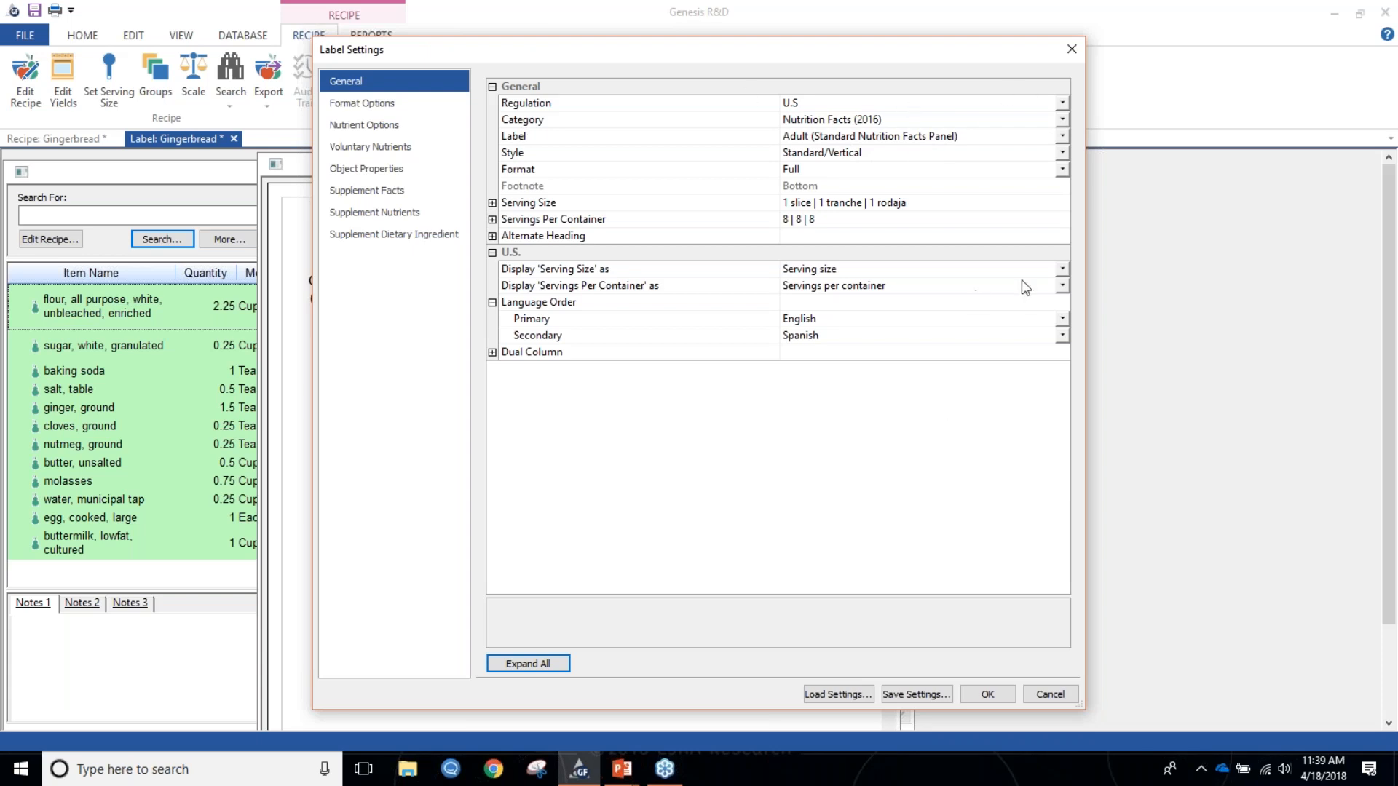
{"action": "left_click", "coordinate": [1063, 152]}
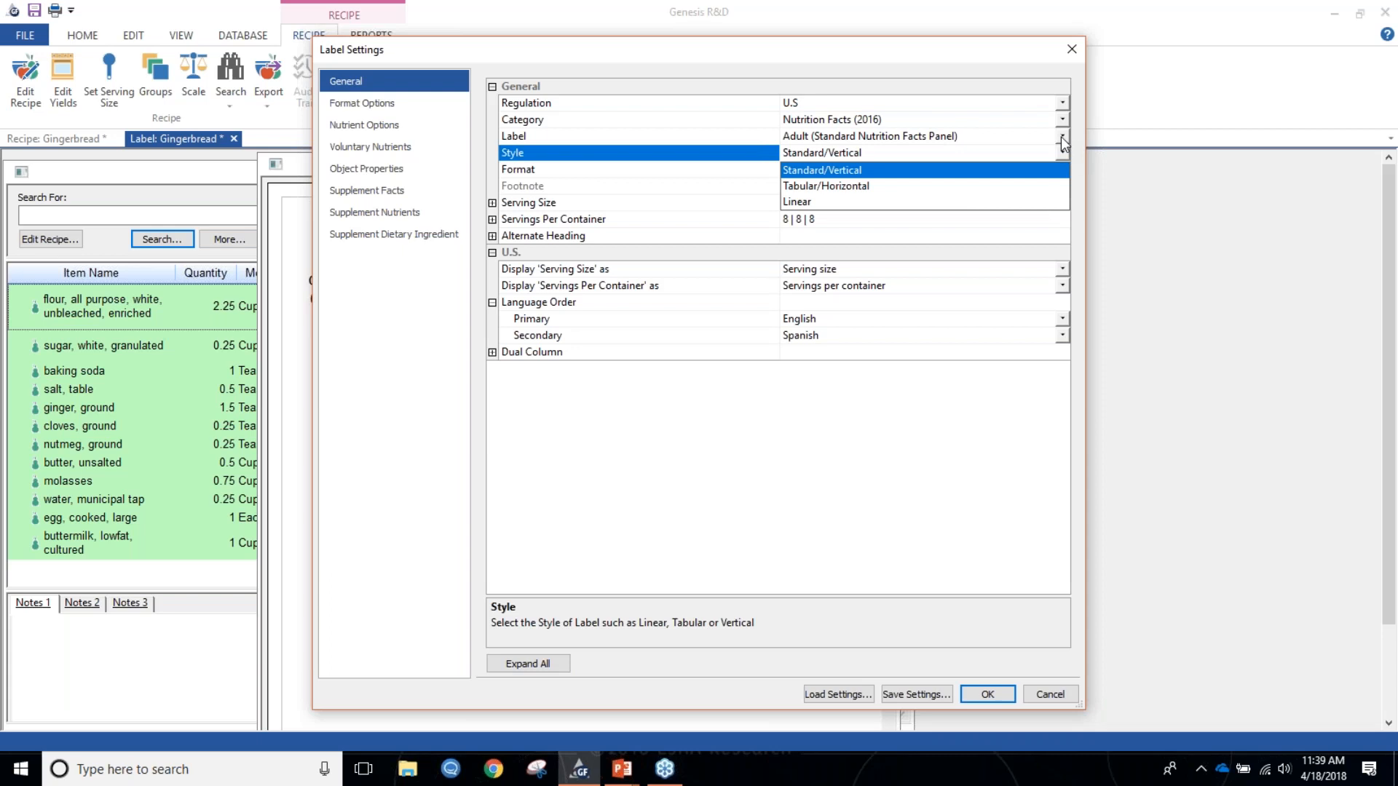
{"action": "left_click", "coordinate": [1063, 139]}
{"action": "left_click", "coordinate": [1063, 136]}
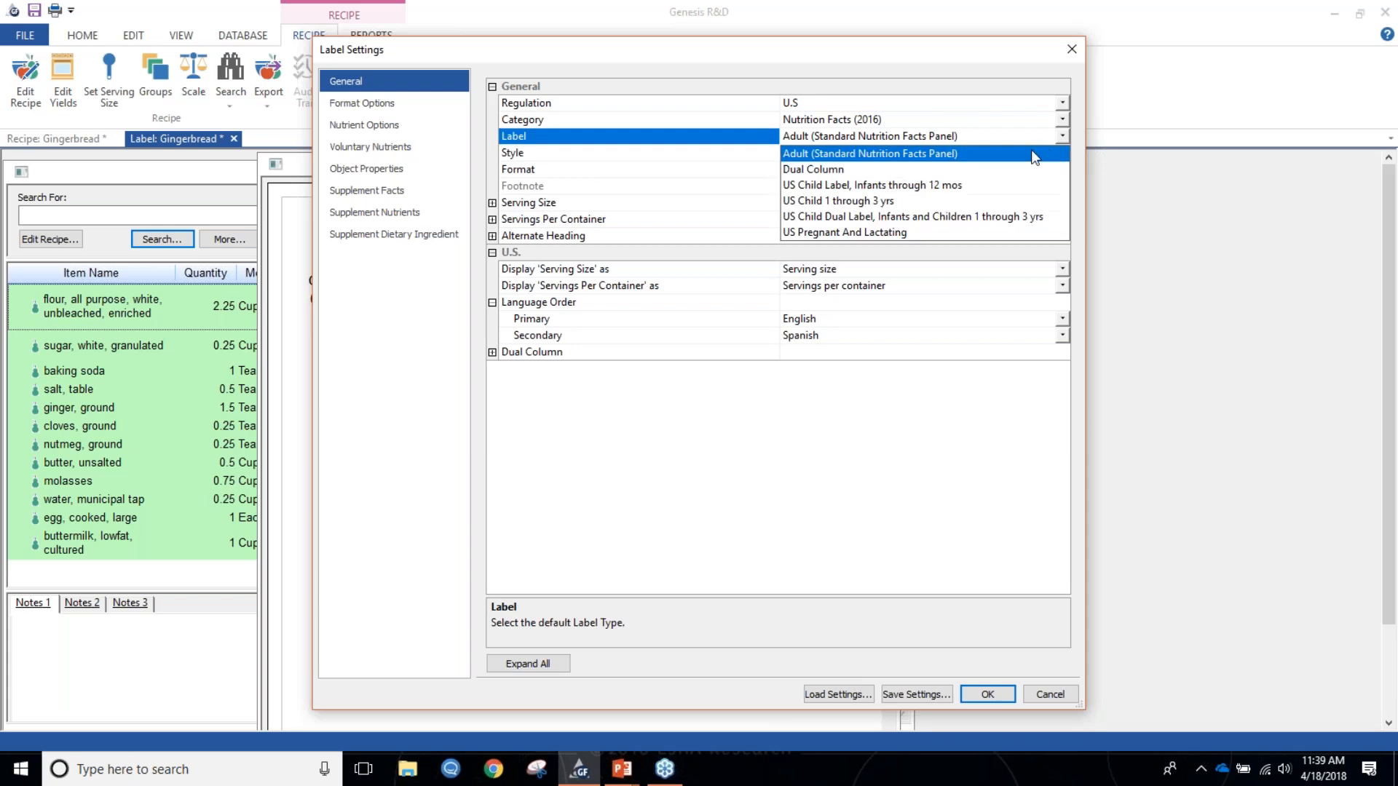
{"action": "left_click", "coordinate": [841, 170]}
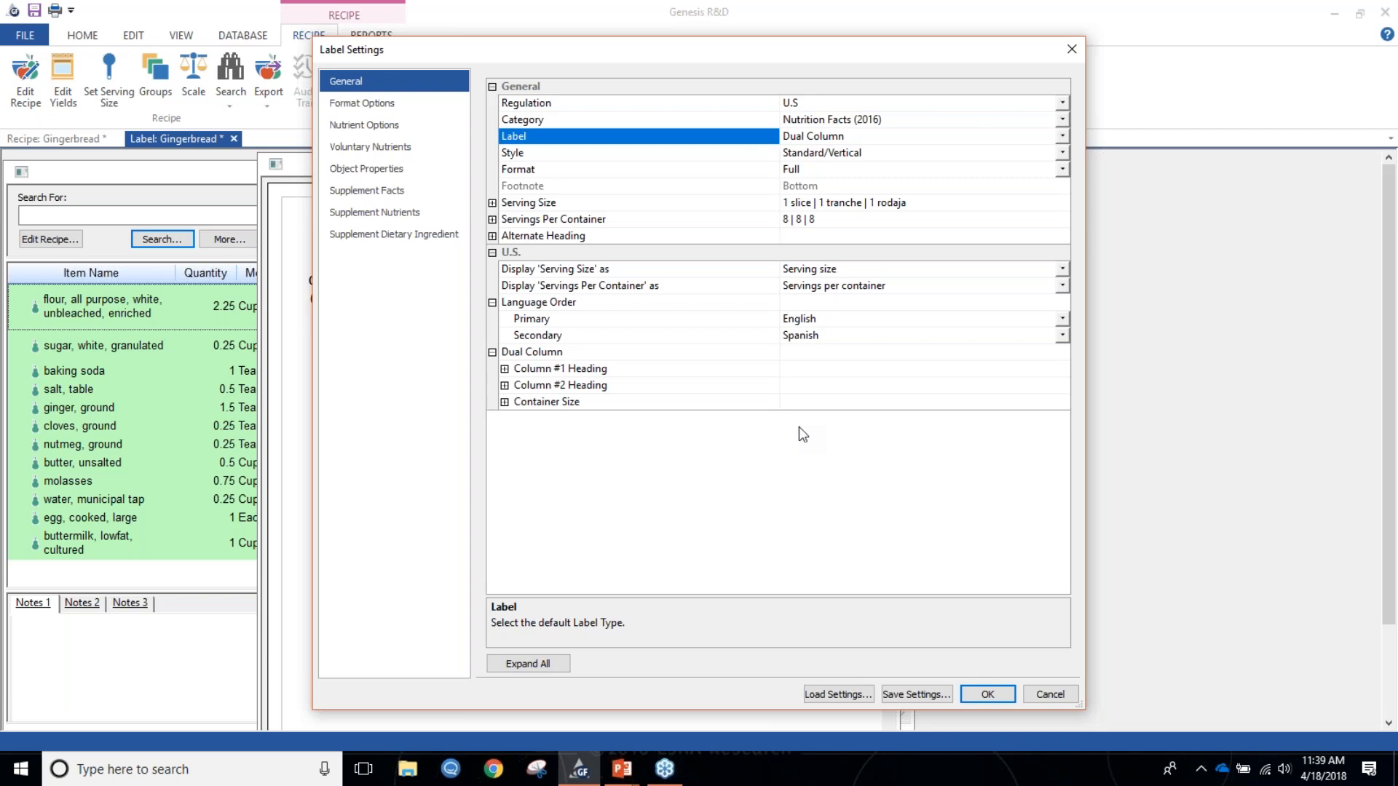
{"action": "left_click", "coordinate": [987, 694]}
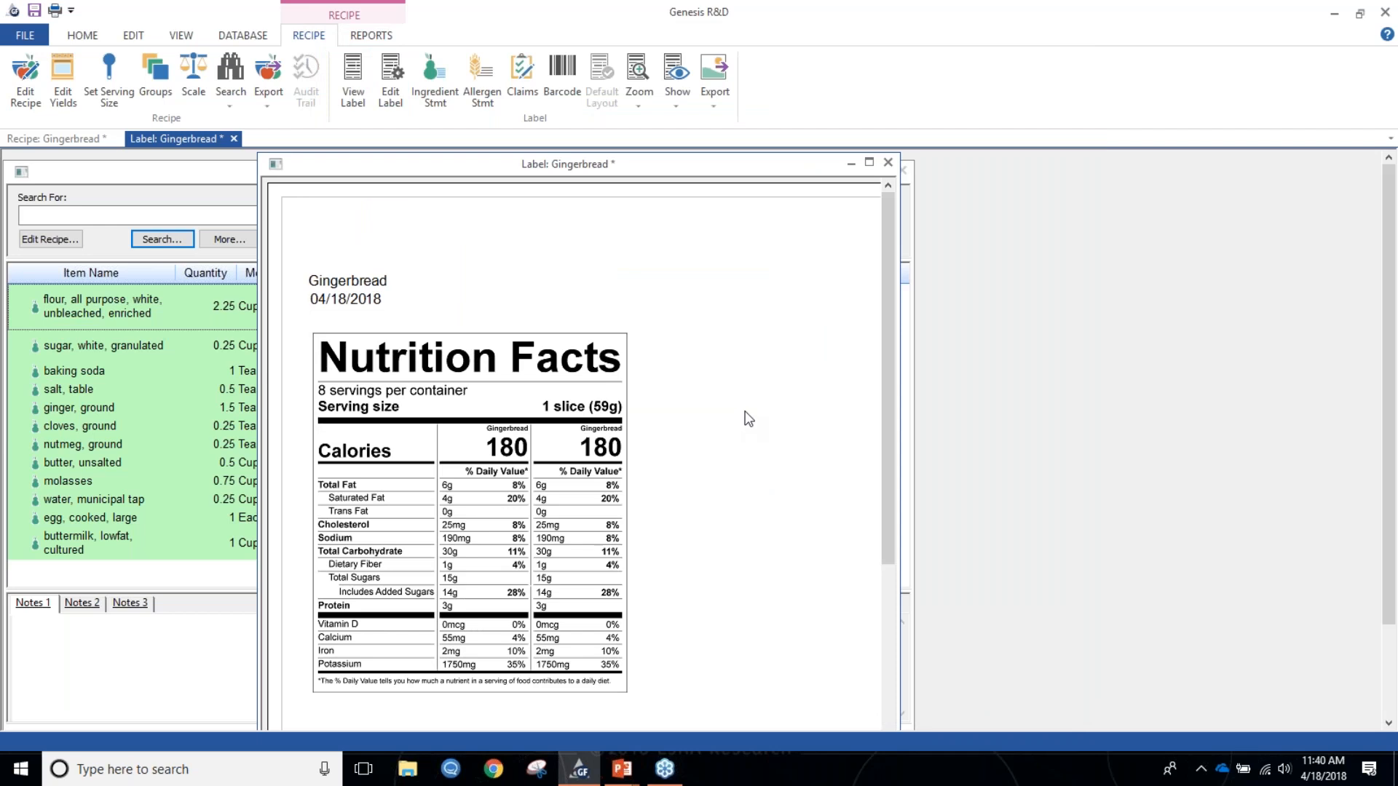
{"action": "left_click", "coordinate": [888, 163]}
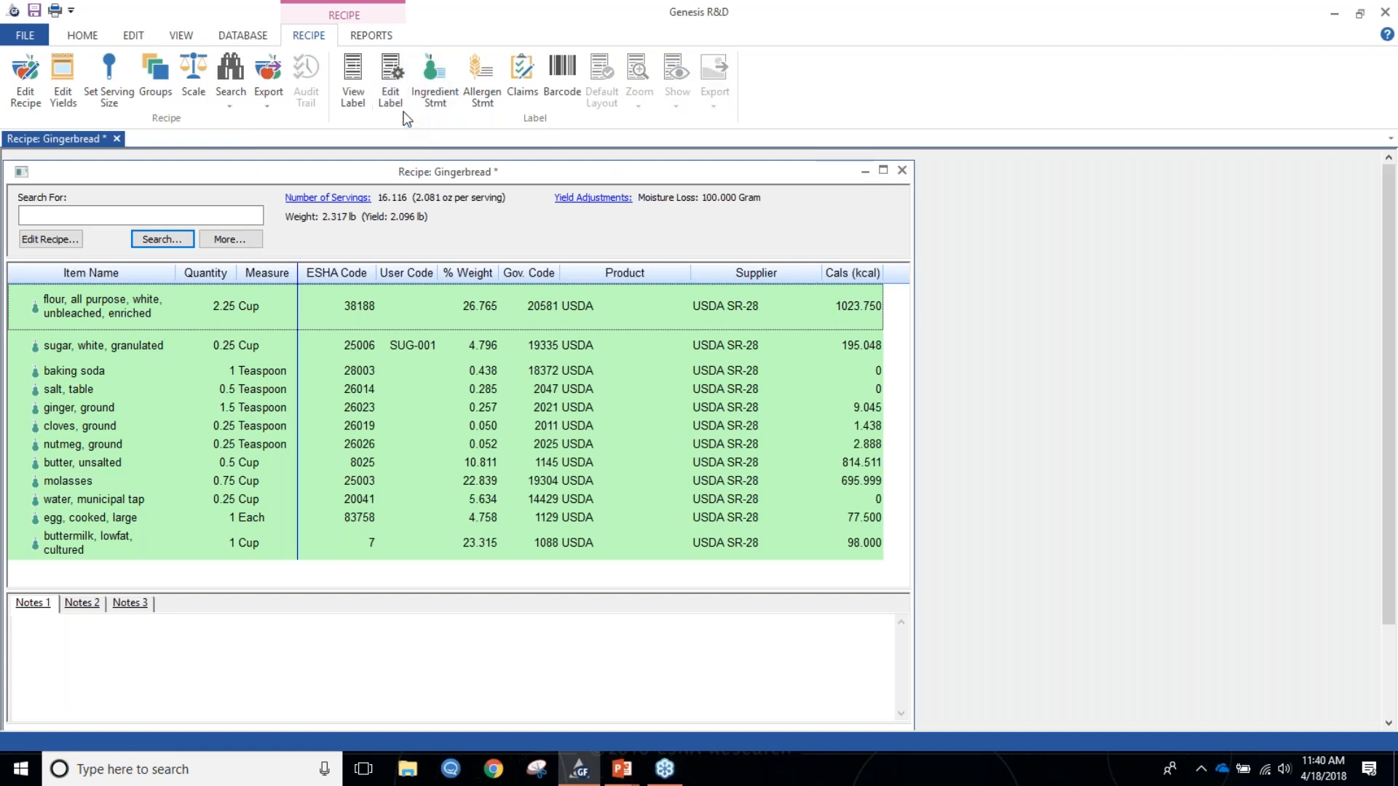
Open the nutrient values in the Gingerbread recipe information and try switching Auto Calculations on and back off
{"action": "left_click", "coordinate": [73, 235]}
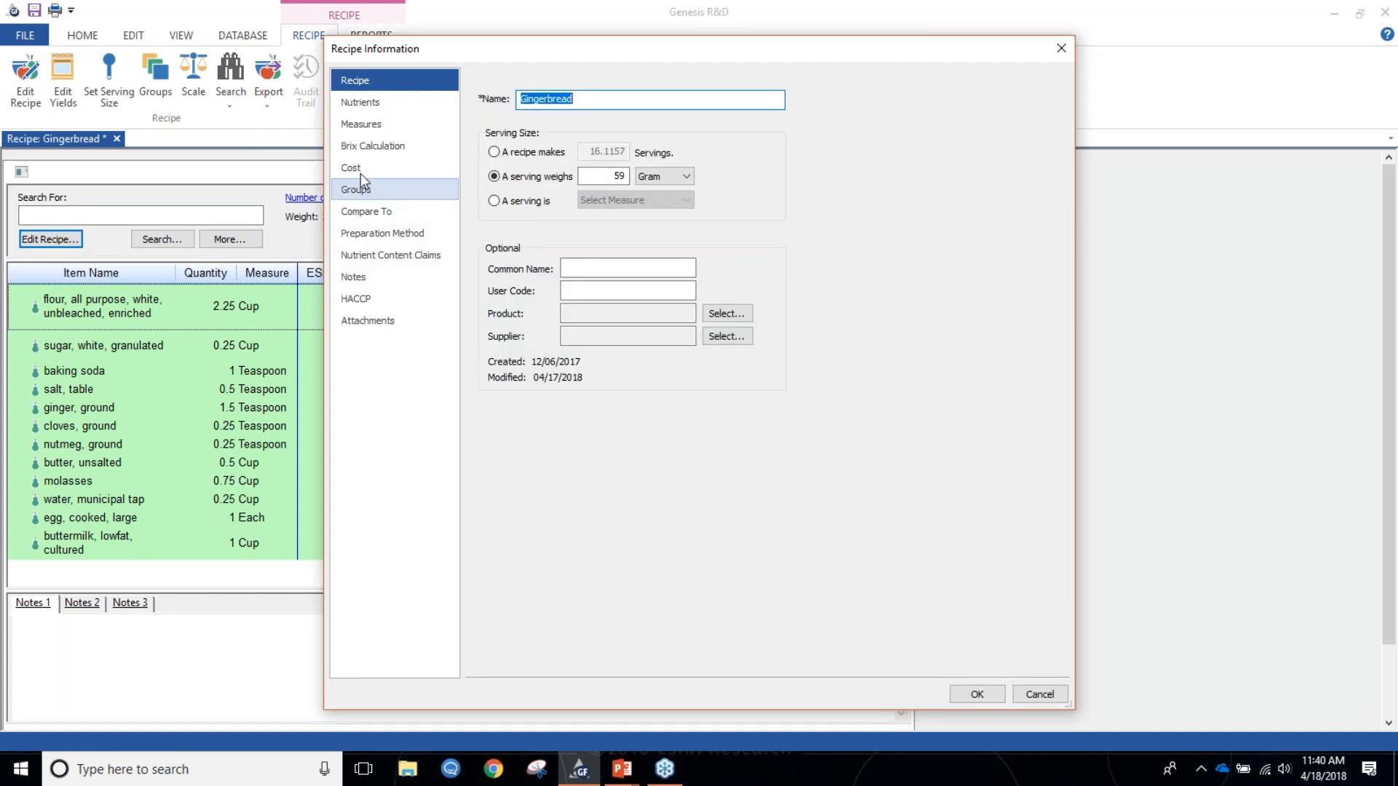
{"action": "left_click", "coordinate": [364, 104]}
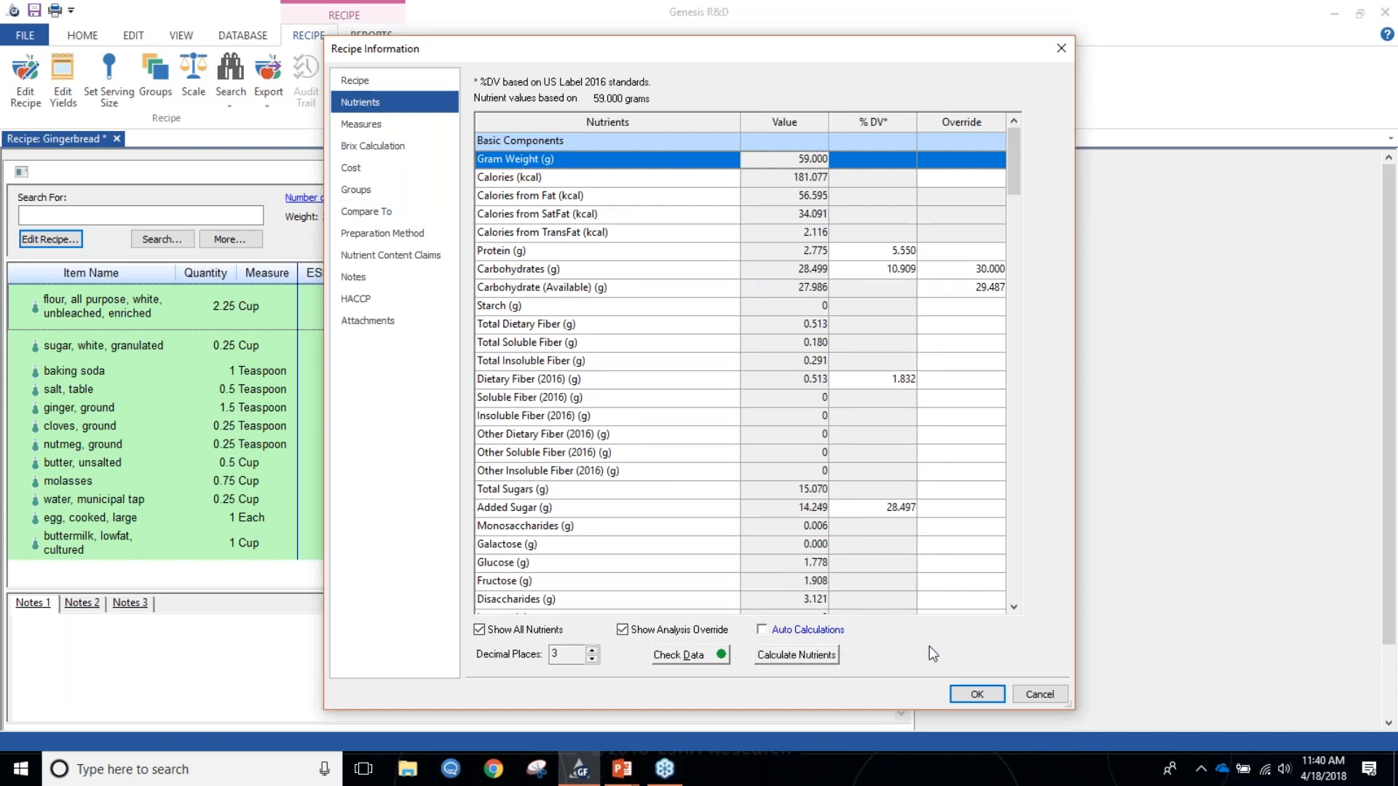
{"action": "left_click", "coordinate": [763, 629]}
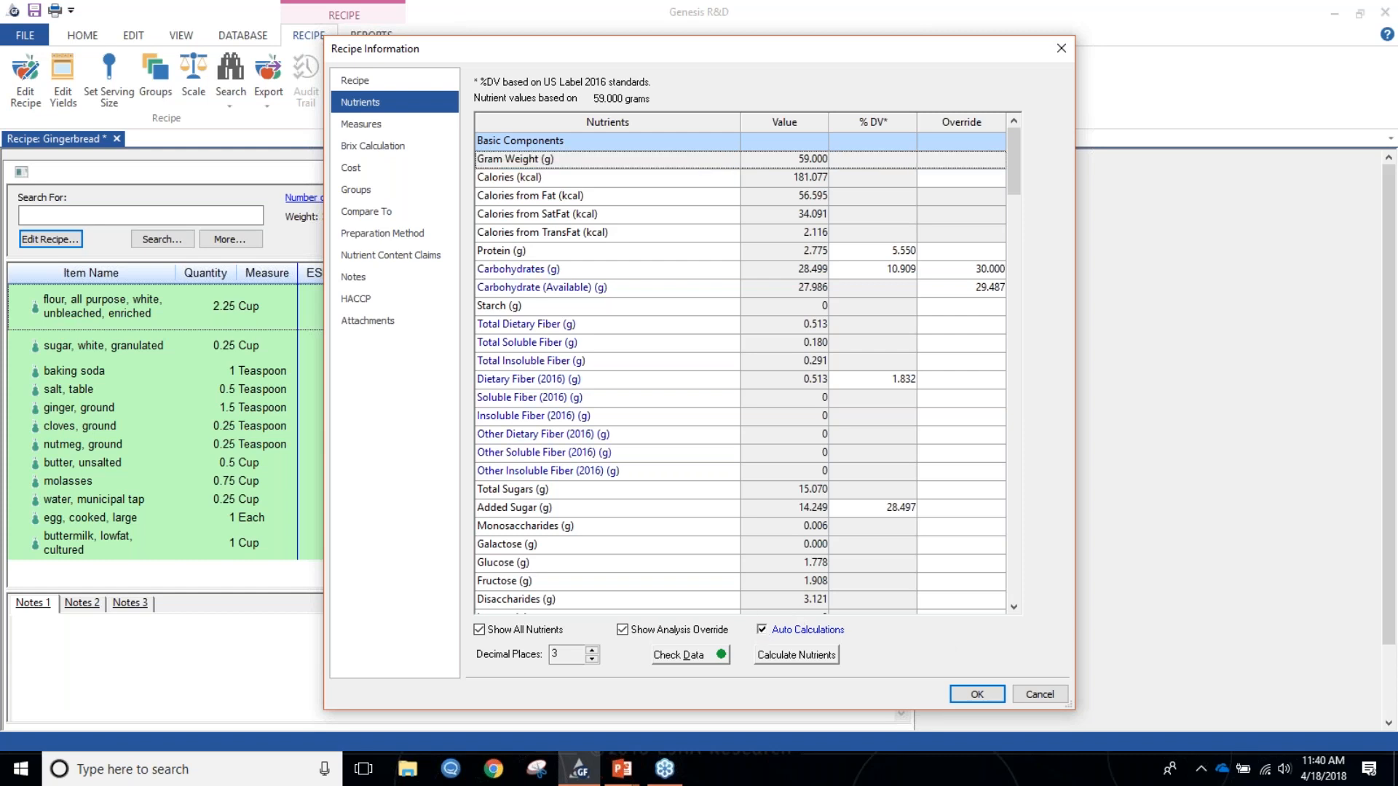
{"action": "left_click", "coordinate": [762, 629]}
Try calculating Vitamin E - Alpha-Toco with the Synthetic formula, check its override value, and discard the recipe changes
{"action": "left_click", "coordinate": [802, 655]}
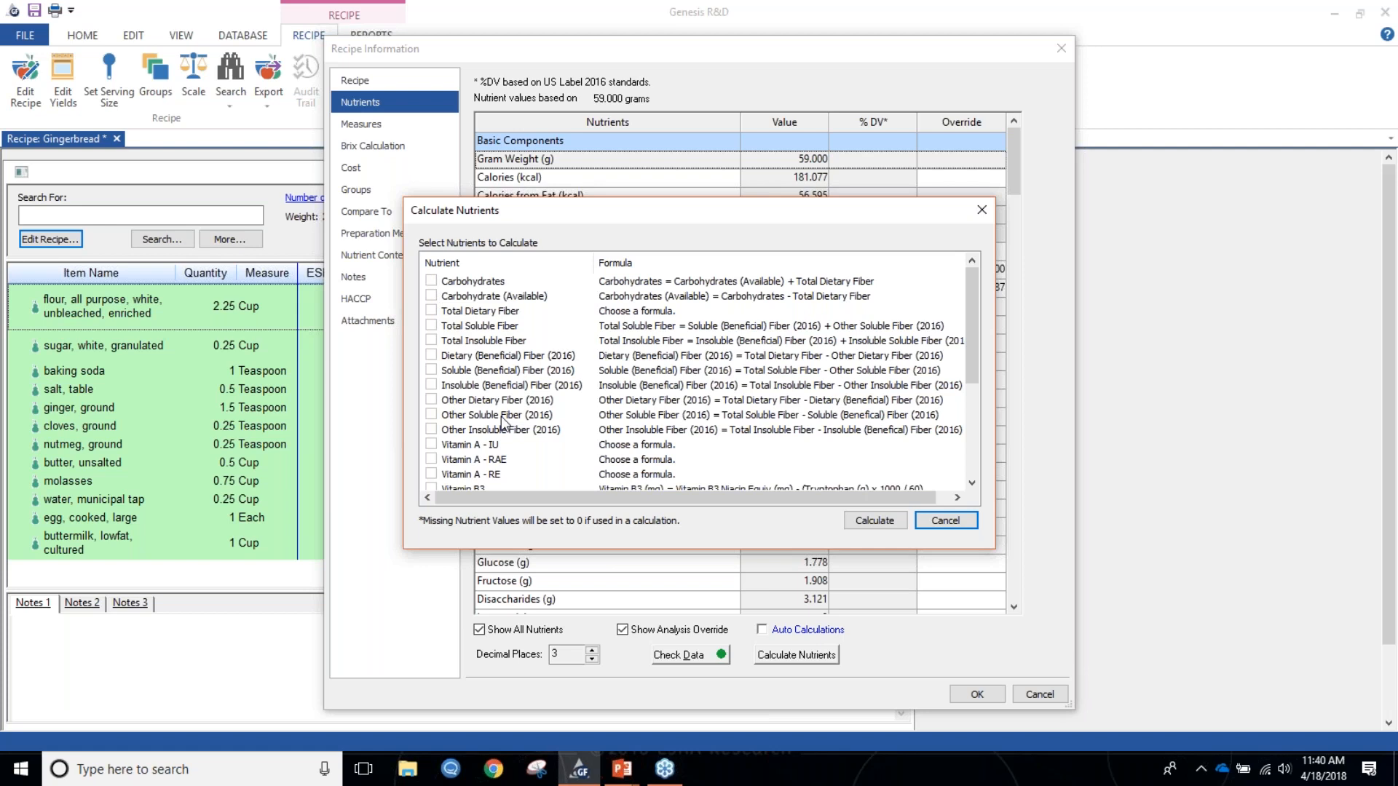
{"action": "scroll", "coordinate": [509, 410], "scroll_direction": "down", "scroll_amount": 2}
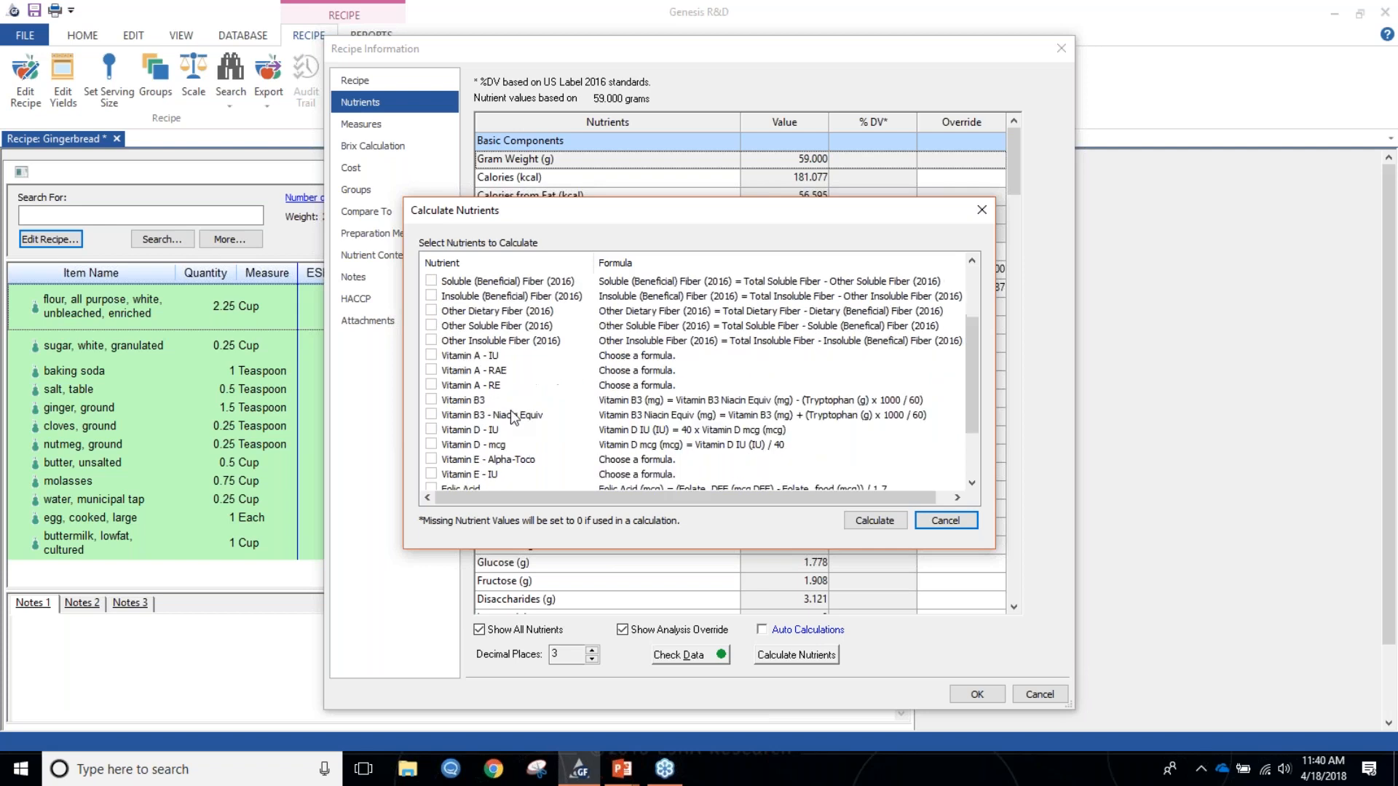
{"action": "scroll", "coordinate": [514, 417], "scroll_direction": "down", "scroll_amount": 2}
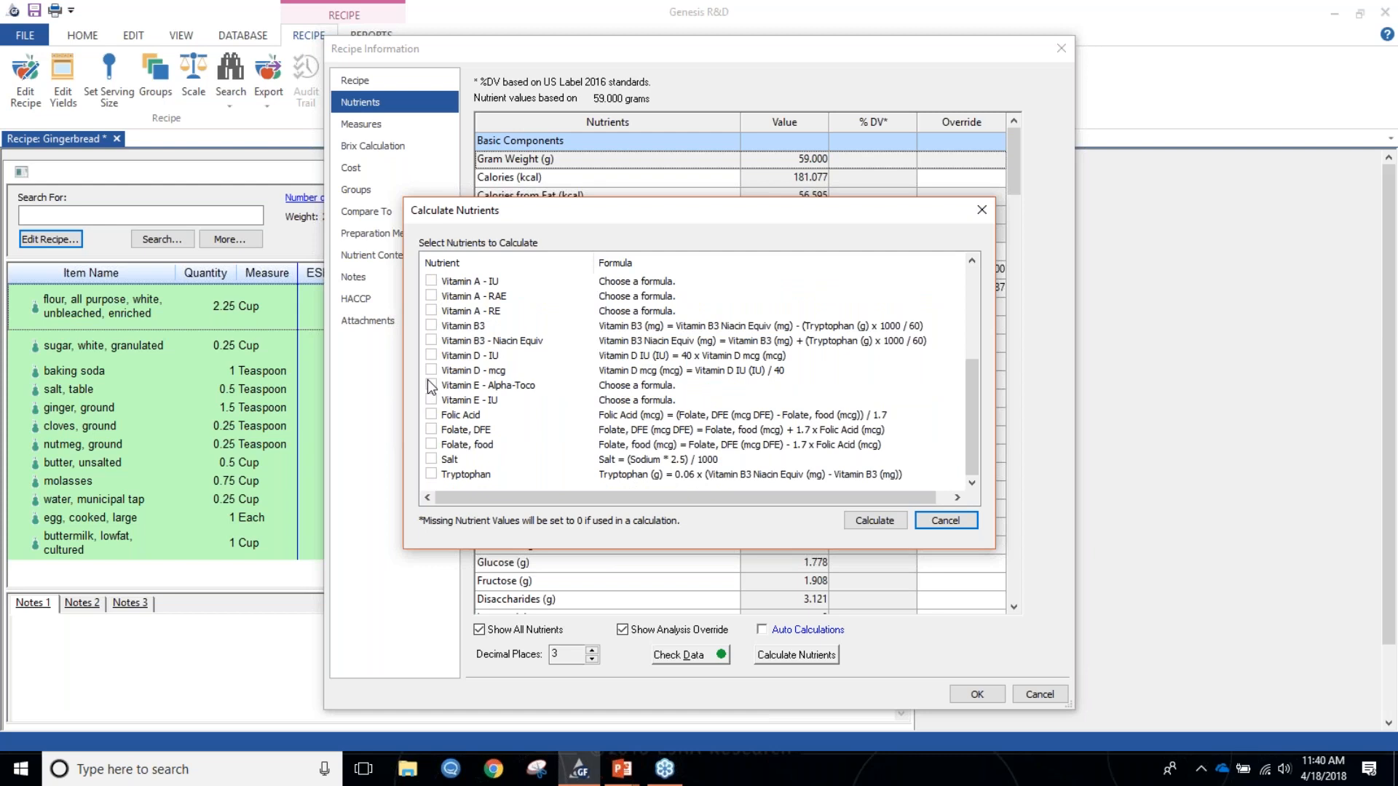
{"action": "left_click", "coordinate": [431, 384]}
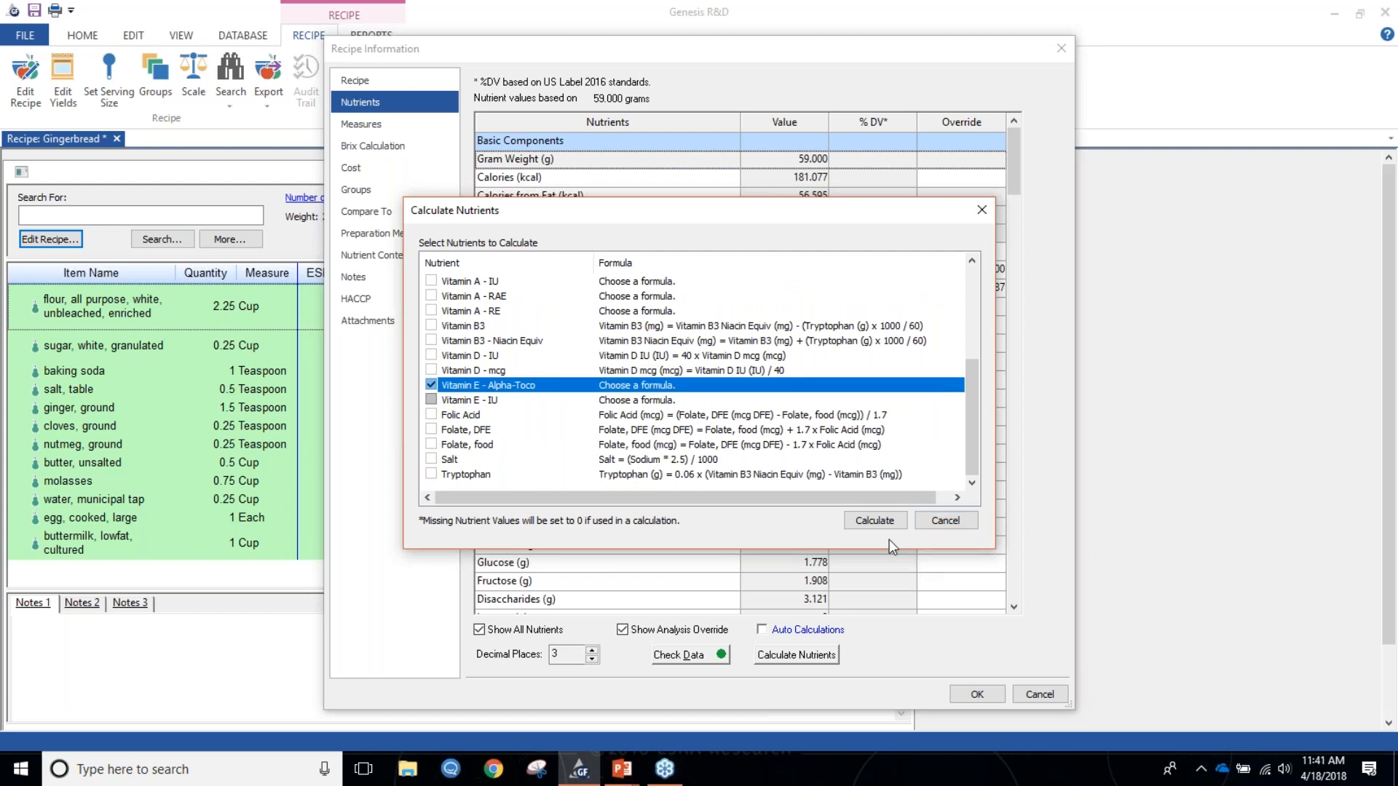
{"action": "left_click", "coordinate": [880, 521]}
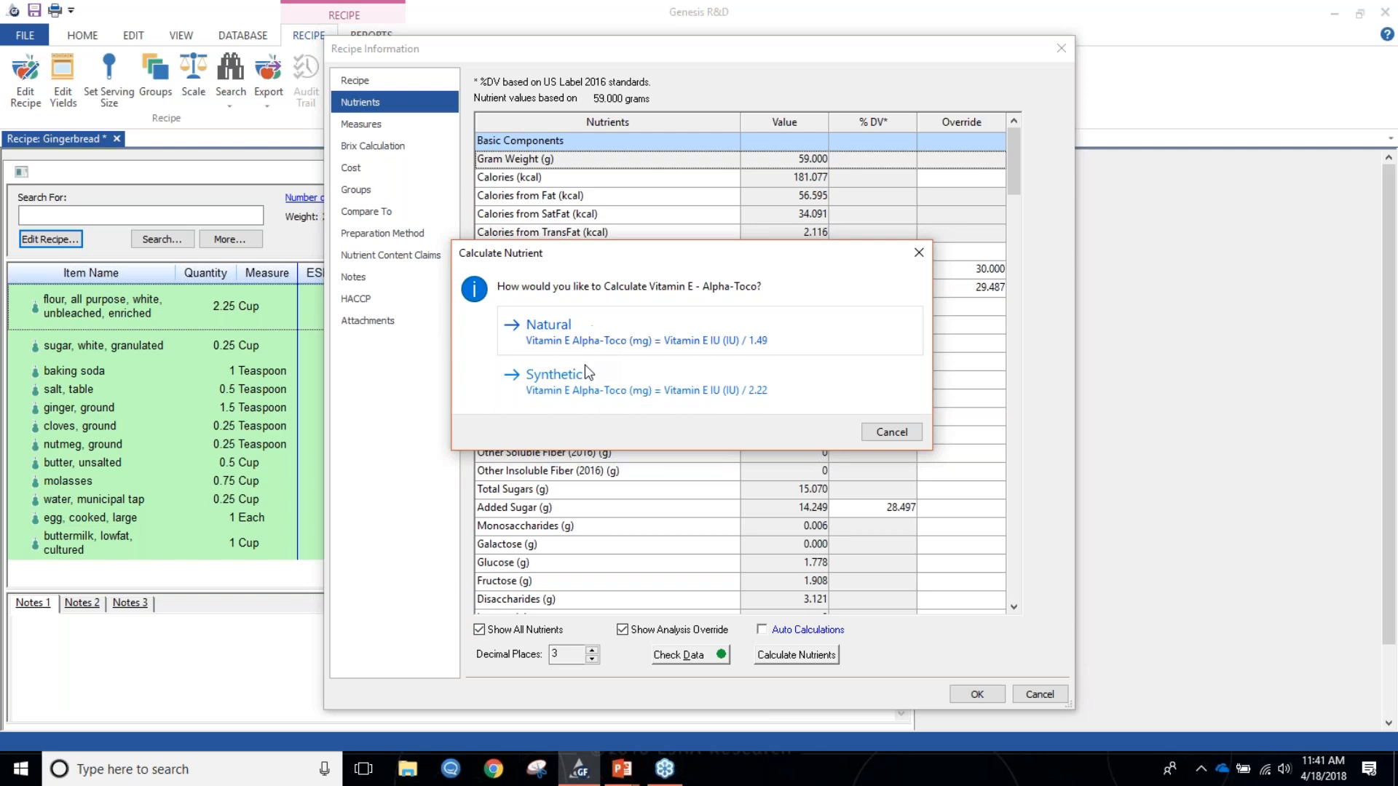
{"action": "left_click", "coordinate": [570, 387]}
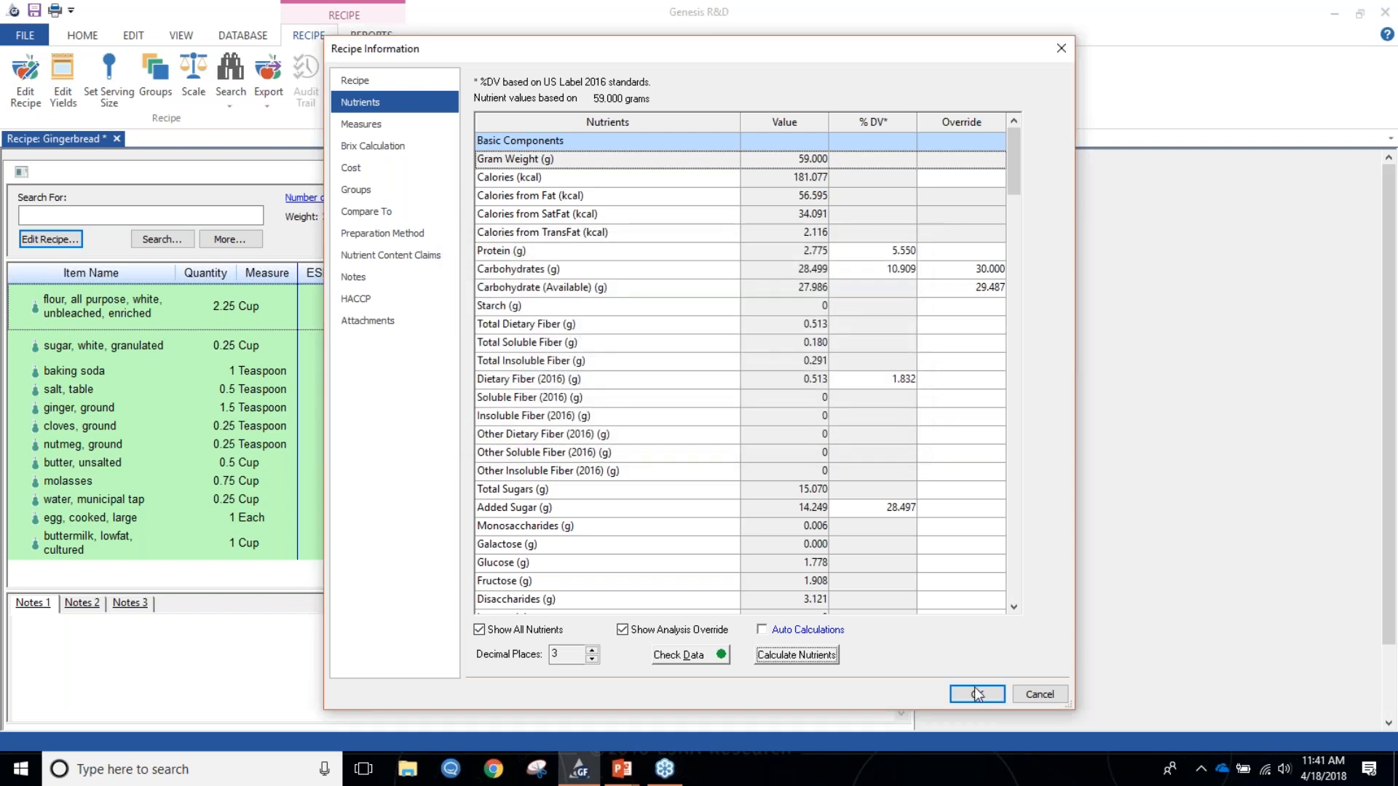
{"action": "left_click_drag", "start_coordinate": [1020, 214], "coordinate": [975, 309]}
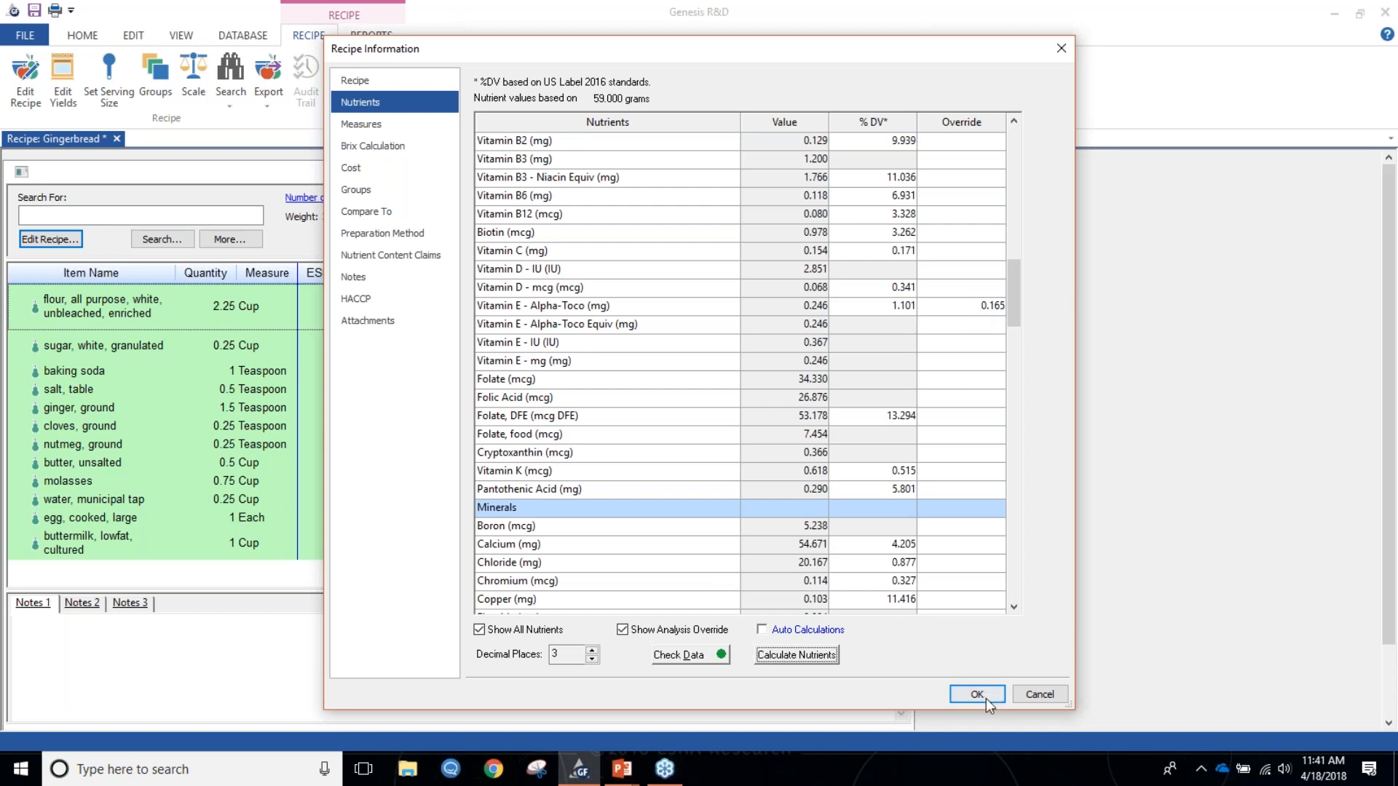
{"action": "left_click", "coordinate": [1028, 694]}
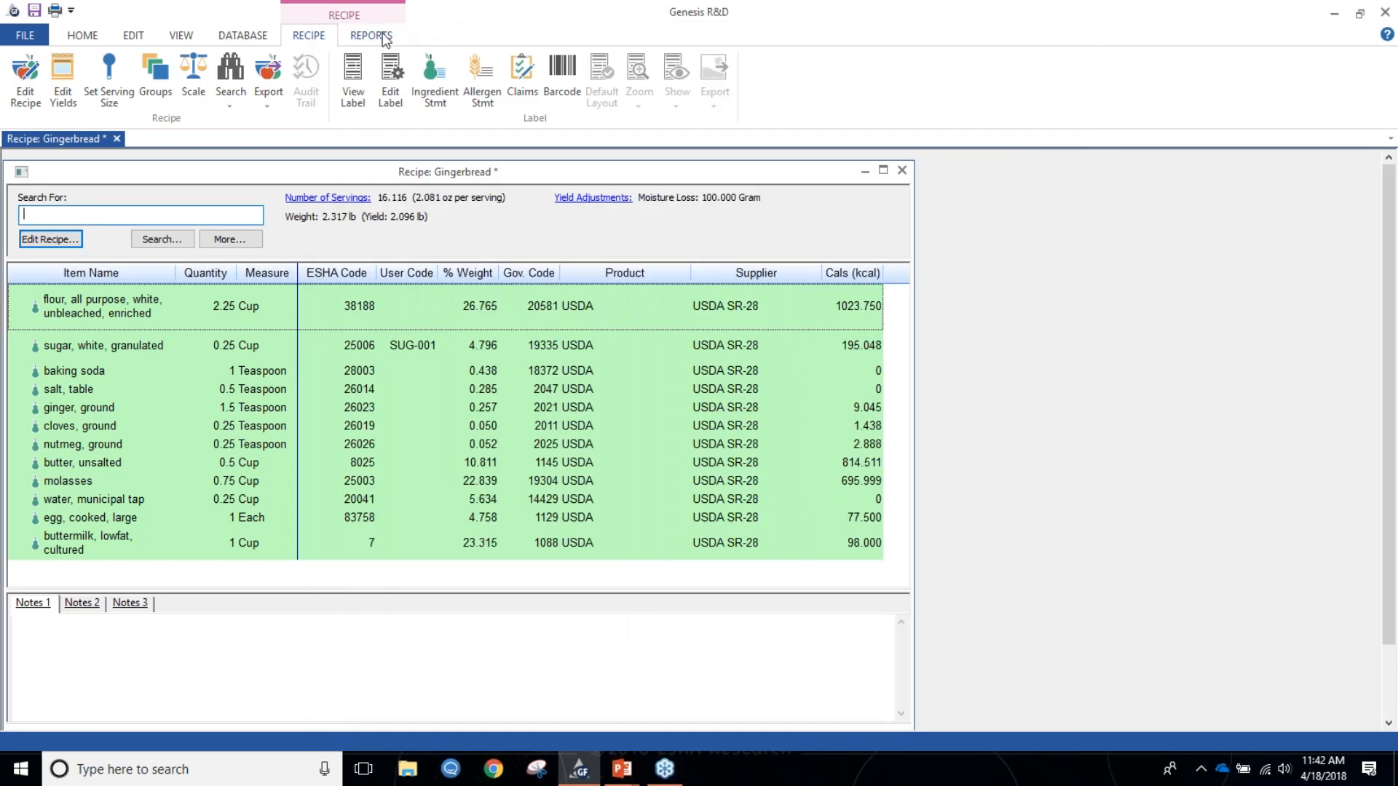
Generate the Spreadsheet report for the Gingerbread recipe, widen its window, and examine the nutrient columns for each ingredient
{"action": "left_click", "coordinate": [385, 40]}
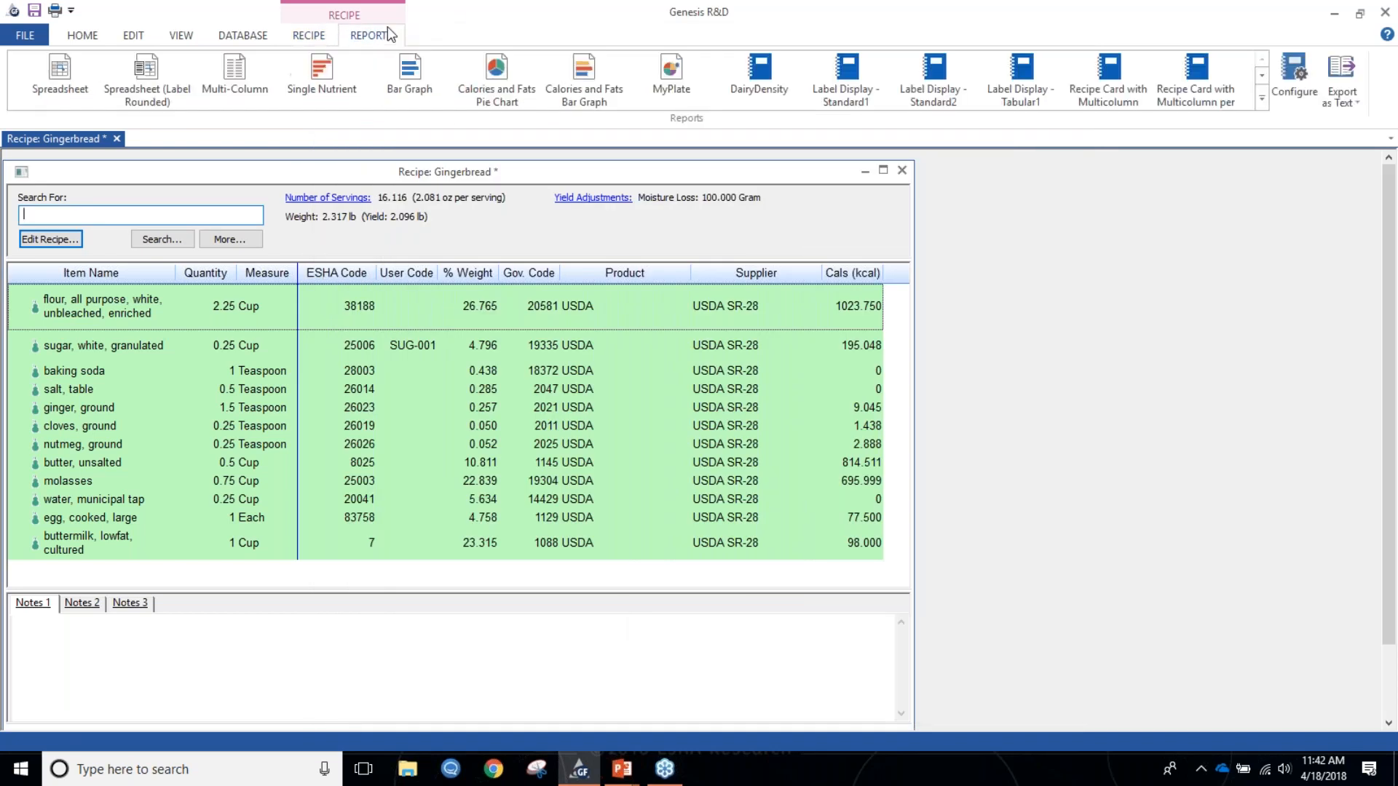
{"action": "left_click", "coordinate": [86, 92]}
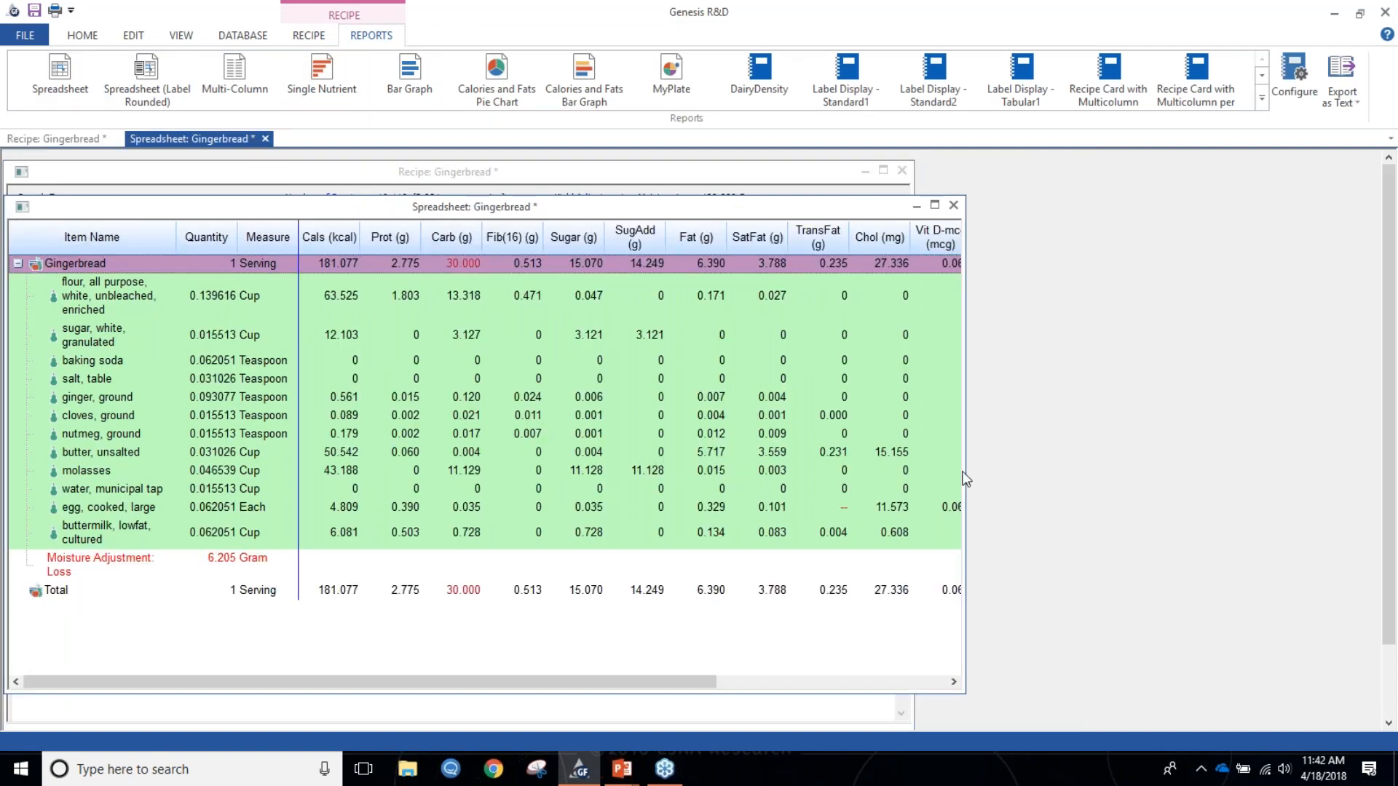
{"action": "left_click_drag", "start_coordinate": [962, 459], "coordinate": [1119, 435]}
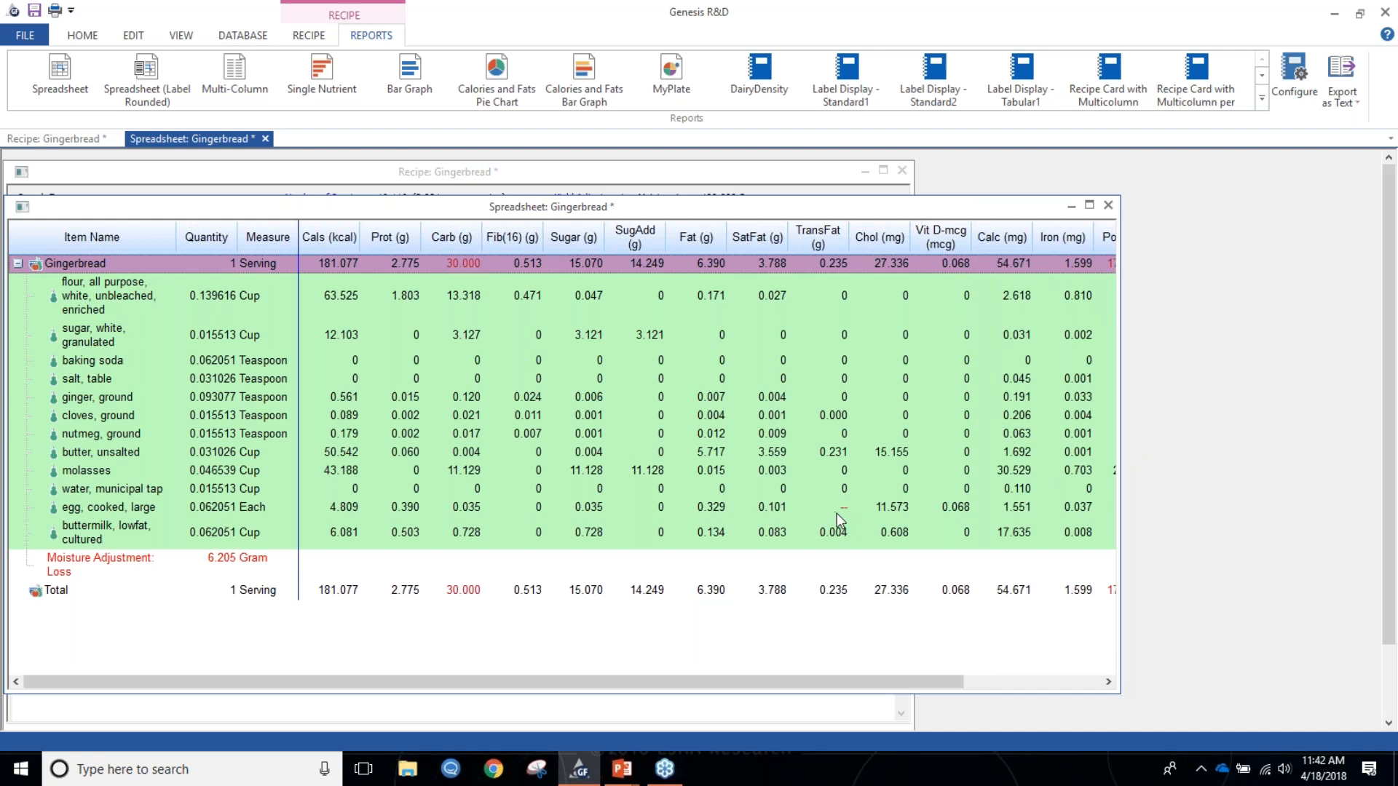
{"action": "left_click_drag", "start_coordinate": [837, 686], "coordinate": [946, 664]}
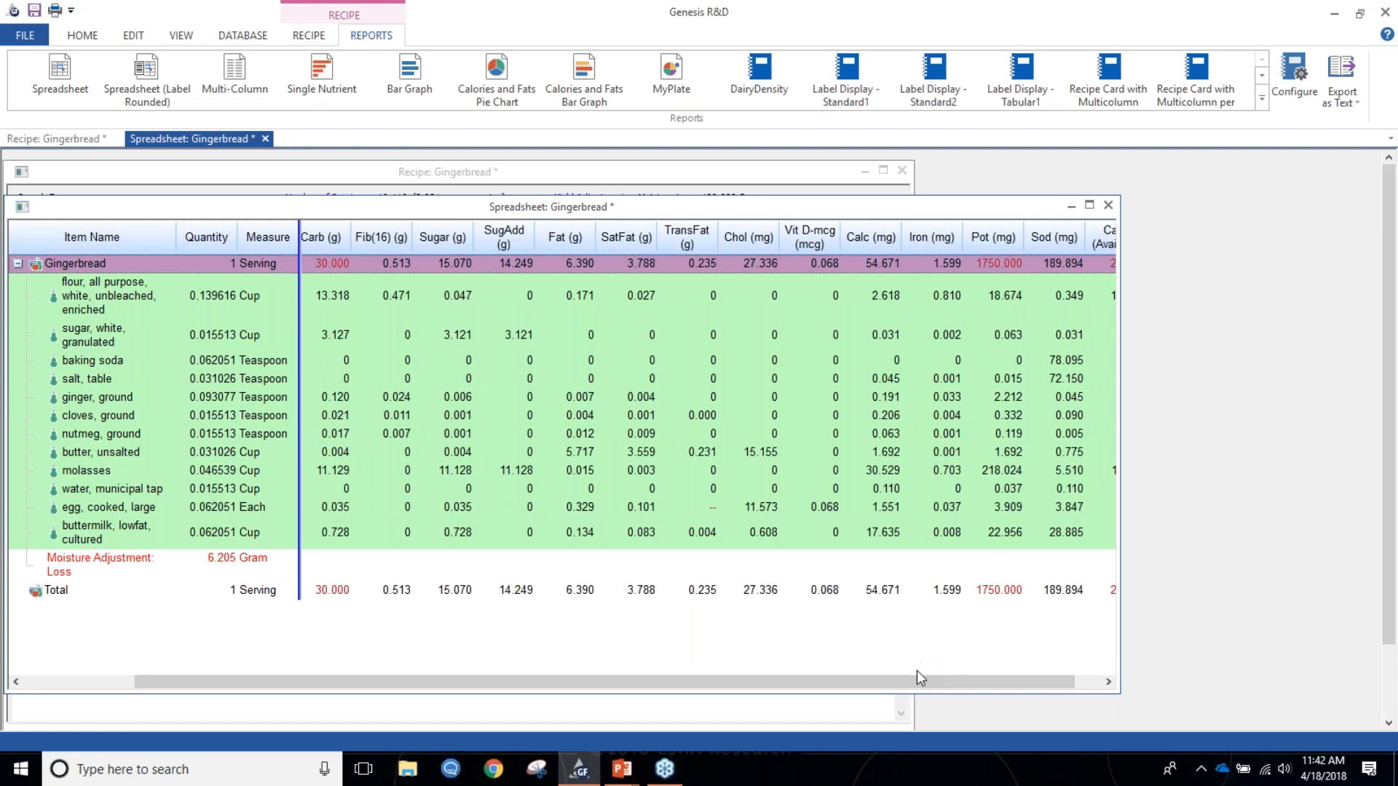
{"action": "left_click_drag", "start_coordinate": [941, 688], "coordinate": [968, 688]}
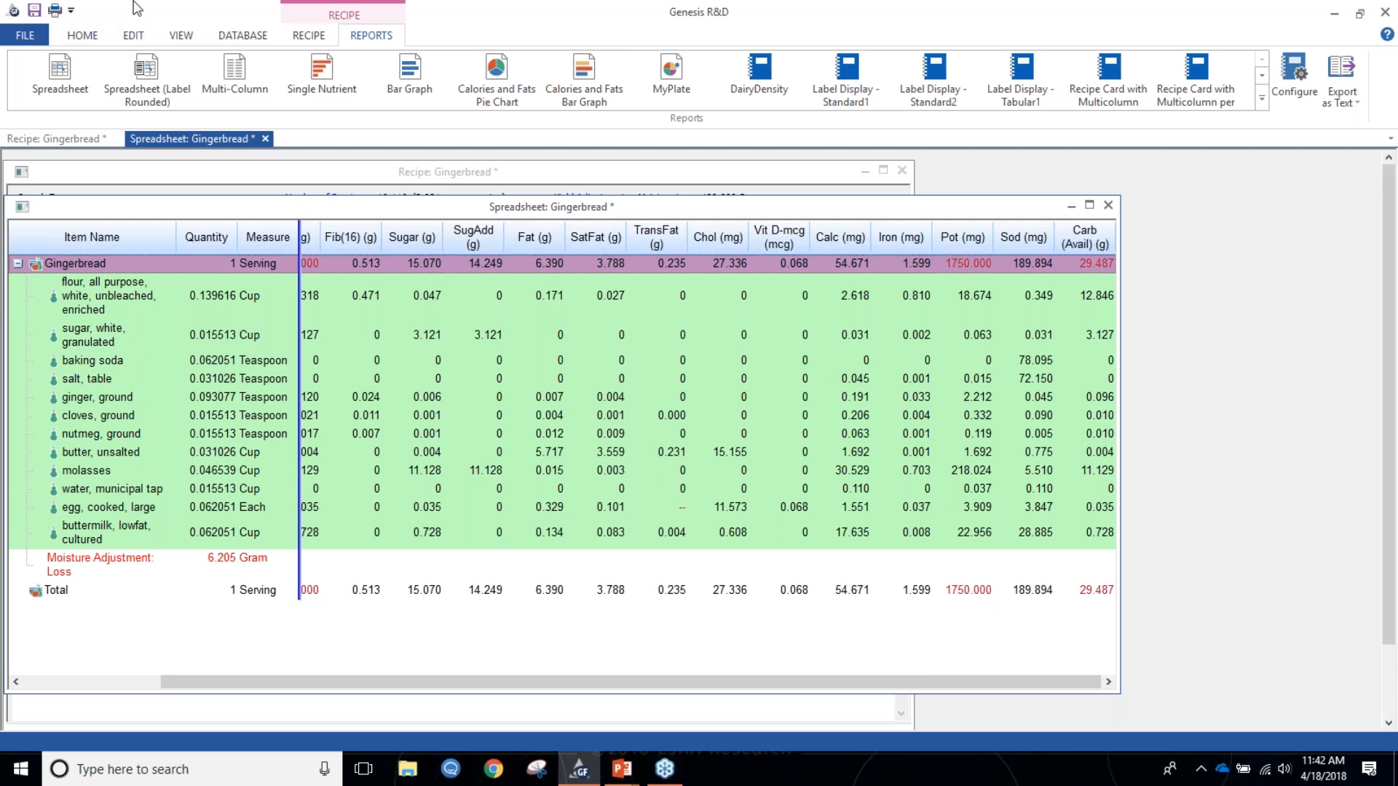
Switch the displayed nutrient set to us_label 2016-all, review the spreadsheet's columns, and close the report
{"action": "left_click", "coordinate": [82, 36]}
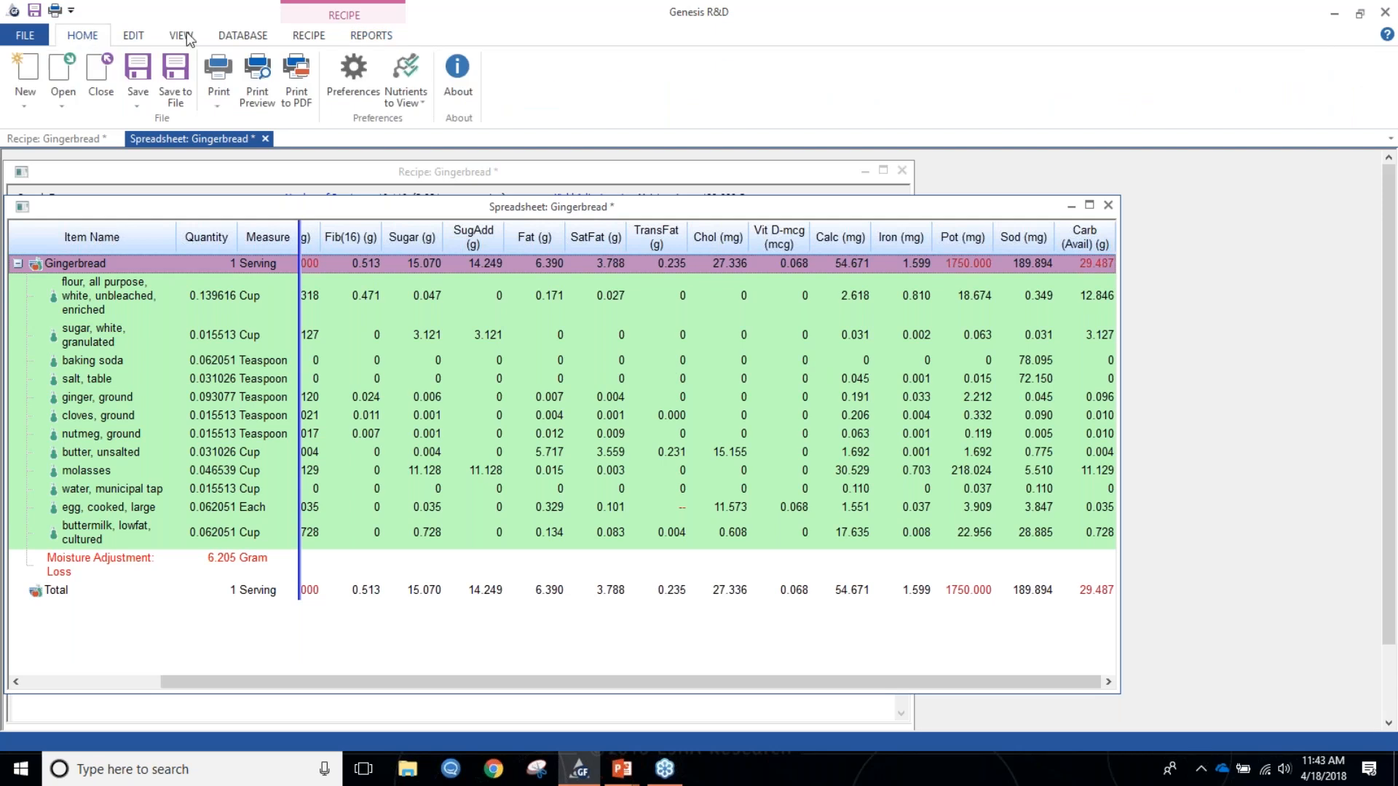
{"action": "left_click", "coordinate": [405, 106]}
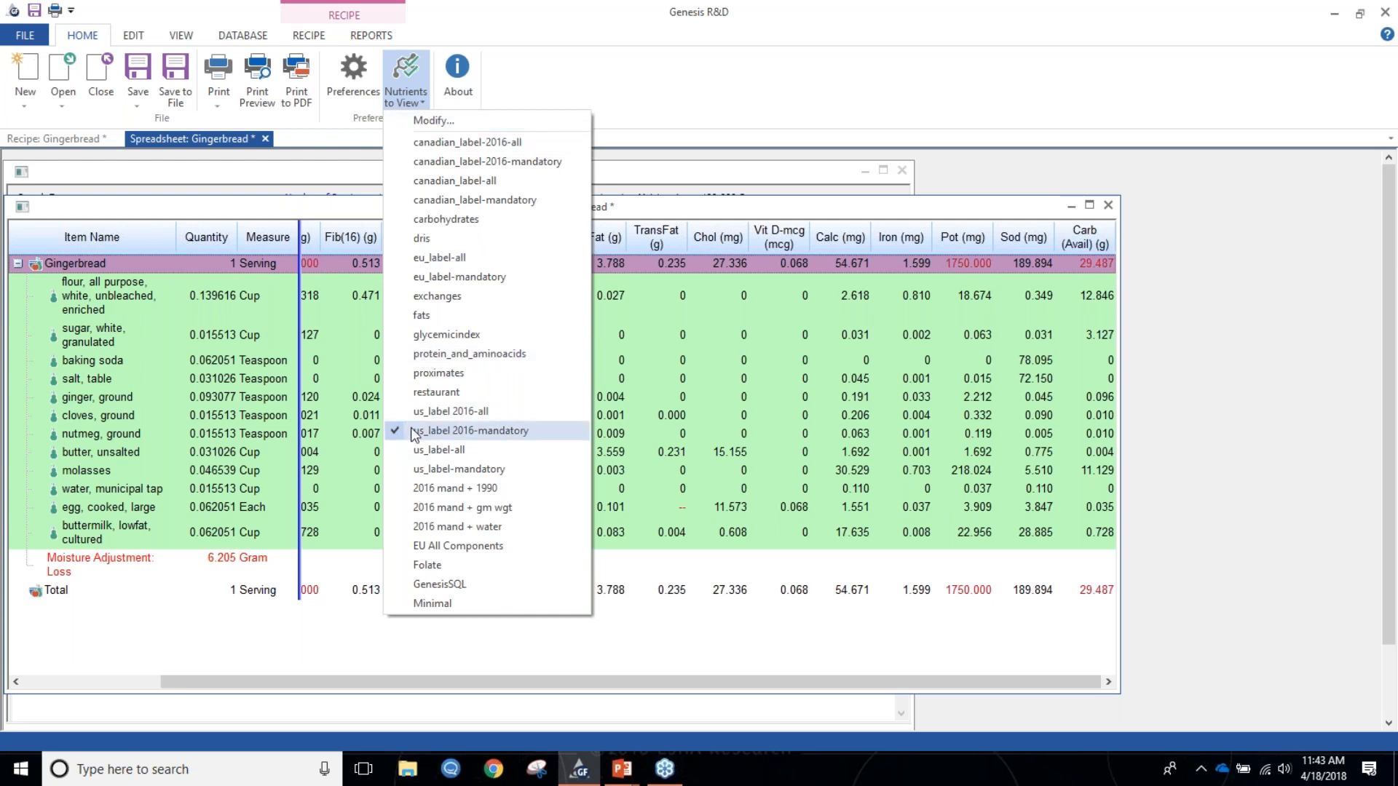
{"action": "left_click", "coordinate": [518, 414]}
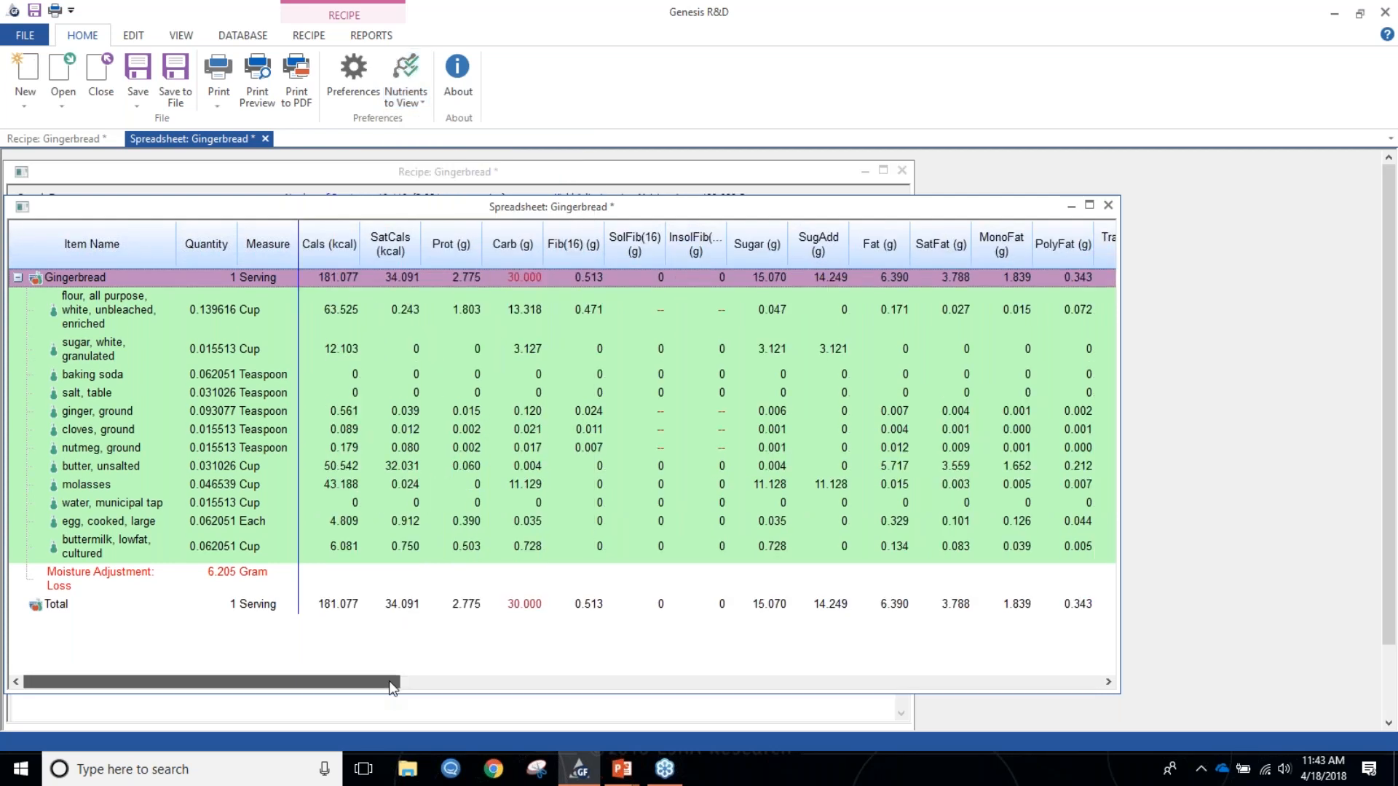
{"action": "left_click_drag", "start_coordinate": [391, 687], "coordinate": [446, 683]}
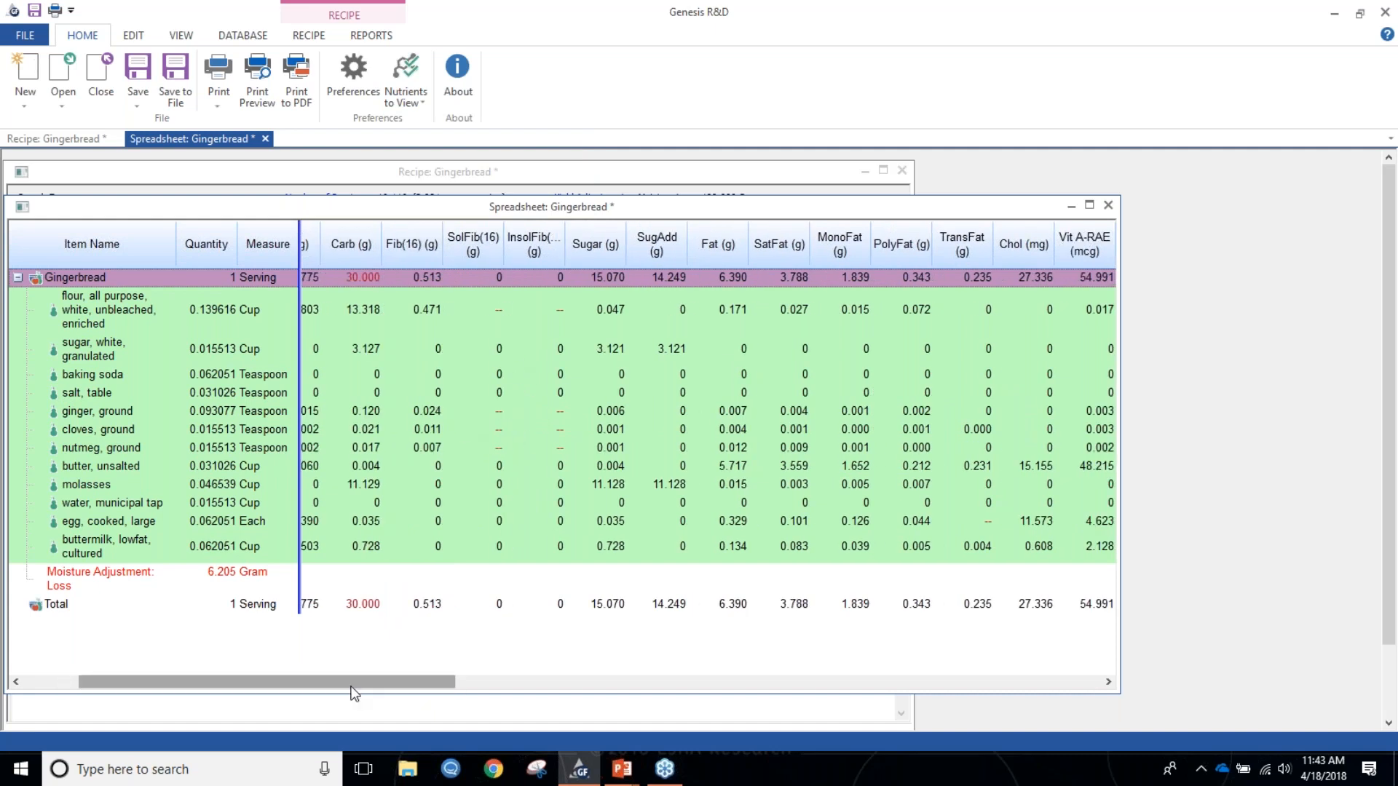
{"action": "left_click_drag", "start_coordinate": [384, 683], "coordinate": [749, 645]}
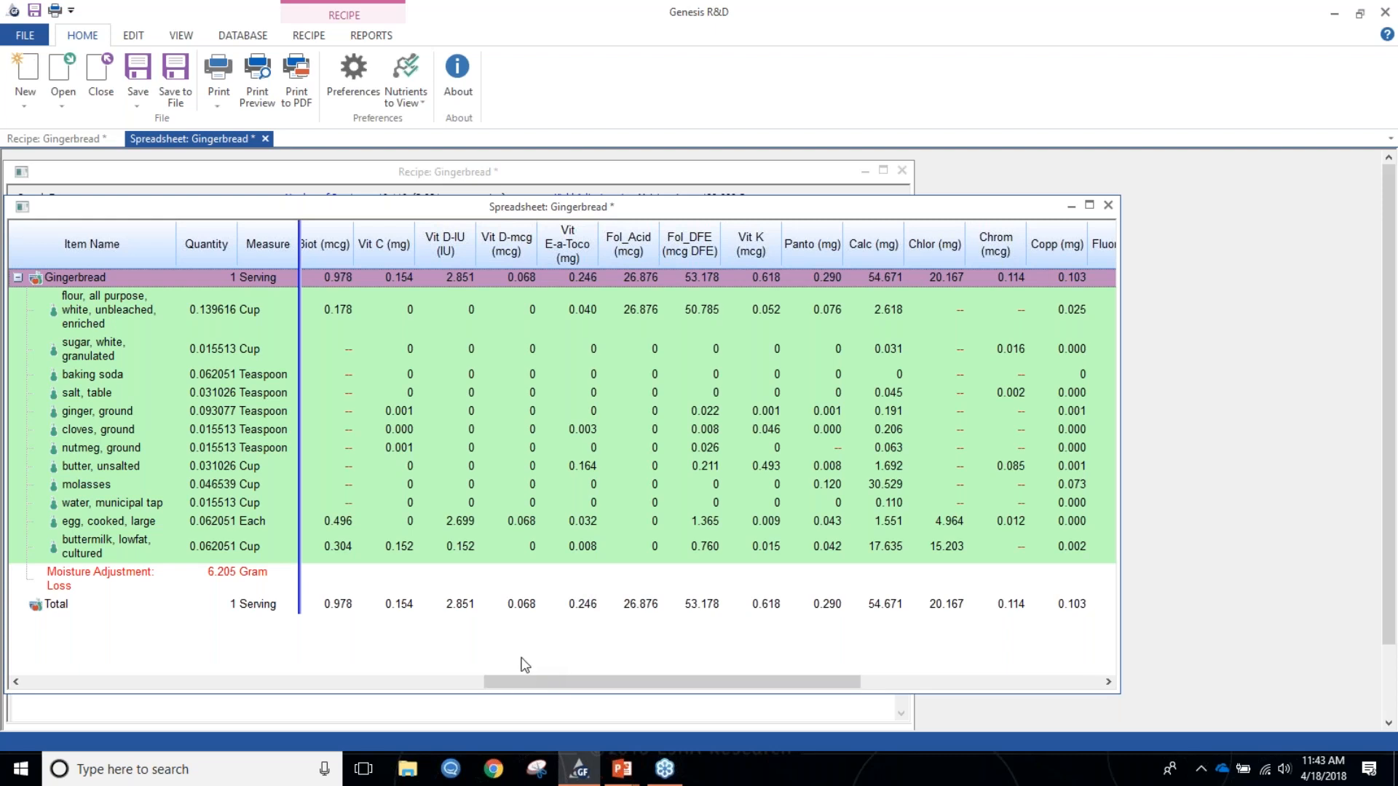
{"action": "left_click_drag", "start_coordinate": [514, 678], "coordinate": [51, 688]}
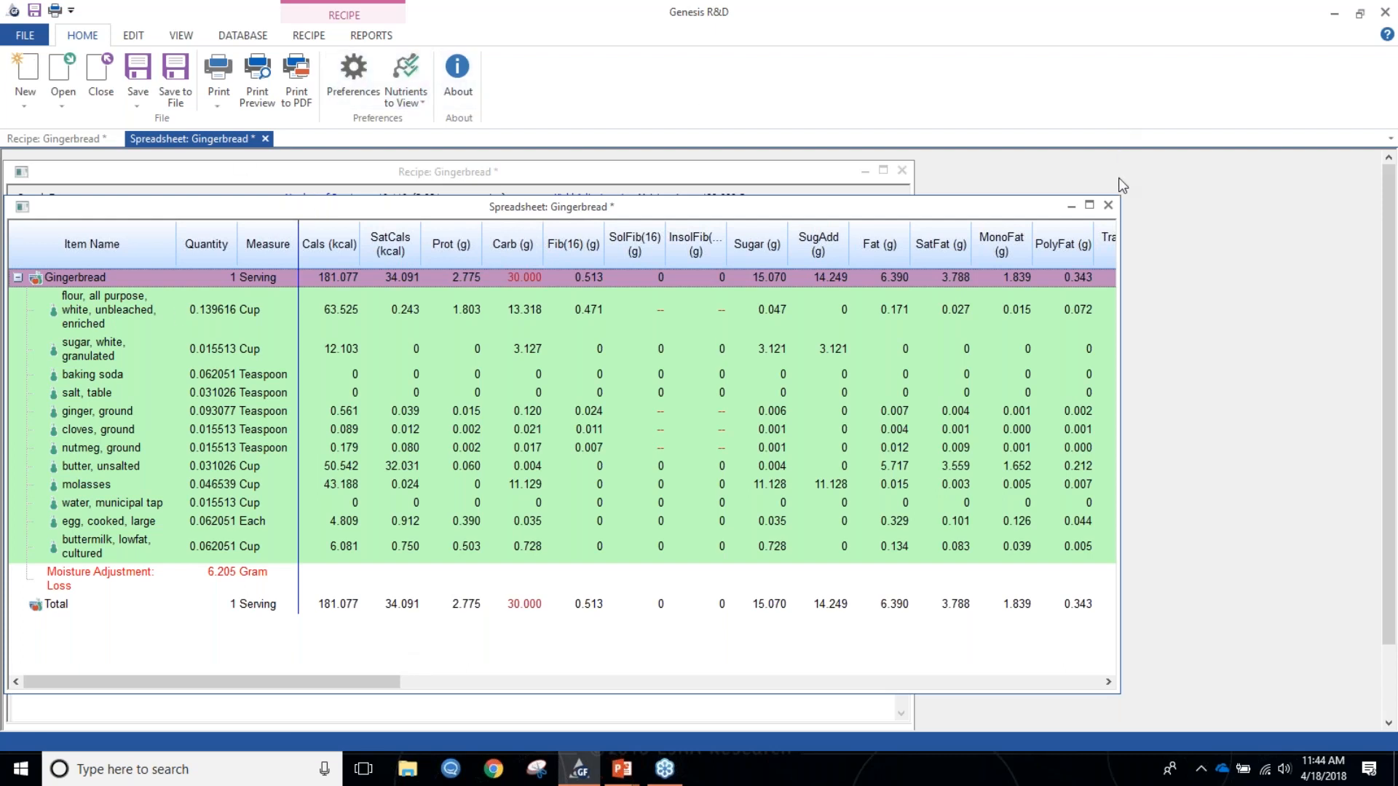
{"action": "left_click", "coordinate": [1108, 205]}
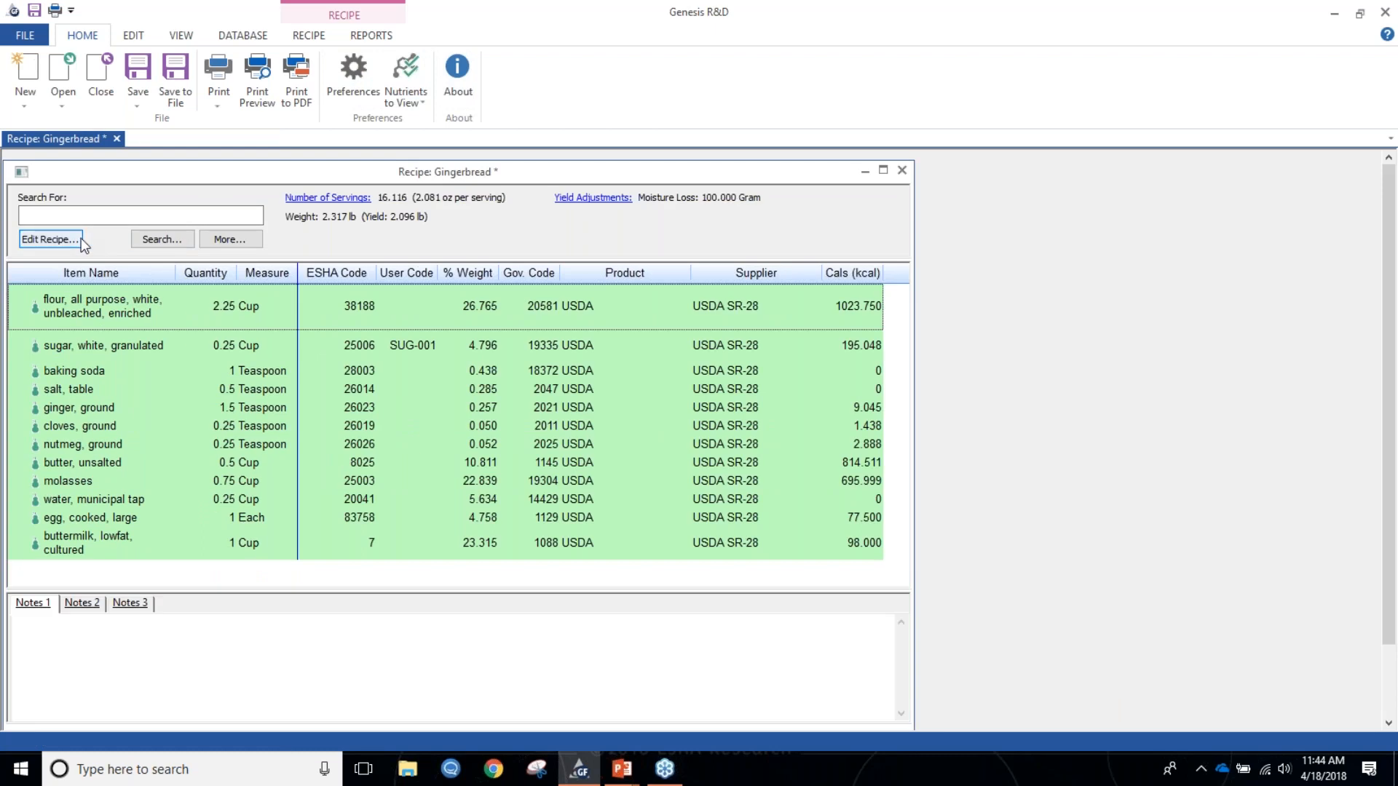
Open the attachments section in the Gingerbread recipe information
{"action": "left_click", "coordinate": [43, 241]}
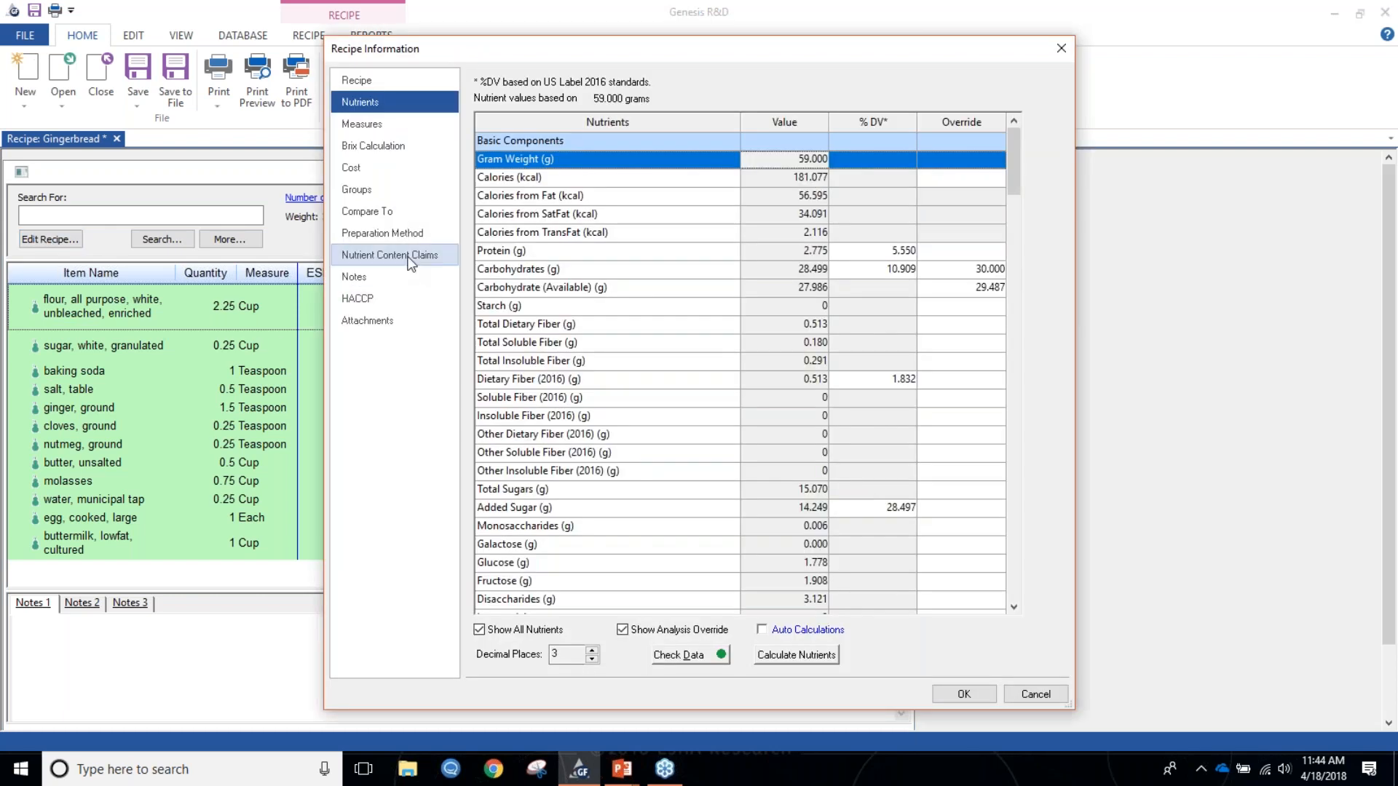
{"action": "left_click", "coordinate": [371, 320]}
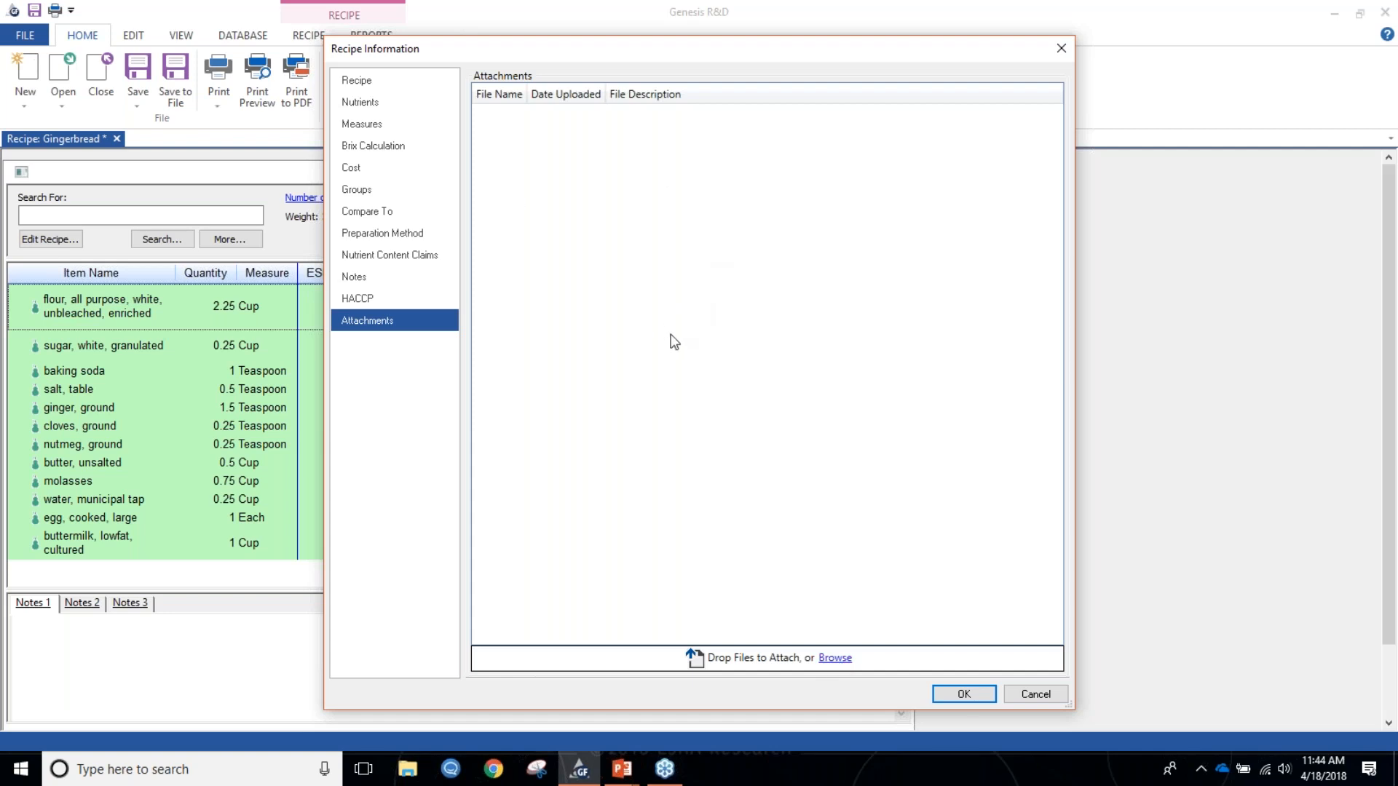
Close the Gingerbread recipe information without adding attachments and switch to the Converting Your Labels slide deck in PowerPoint
{"action": "left_click", "coordinate": [1034, 694]}
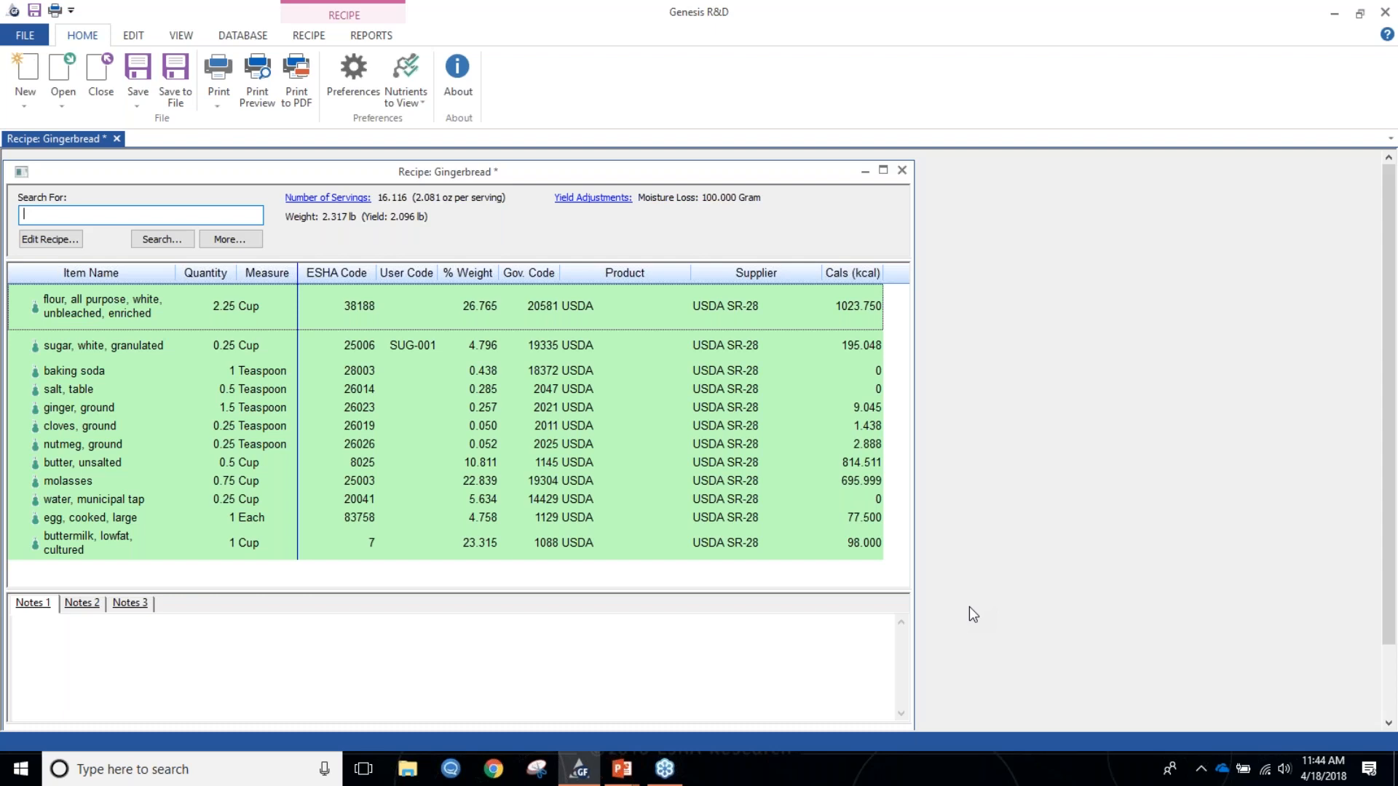
{"action": "key", "text": "alt+Tab"}
{"action": "key", "text": "alt+Tab"}
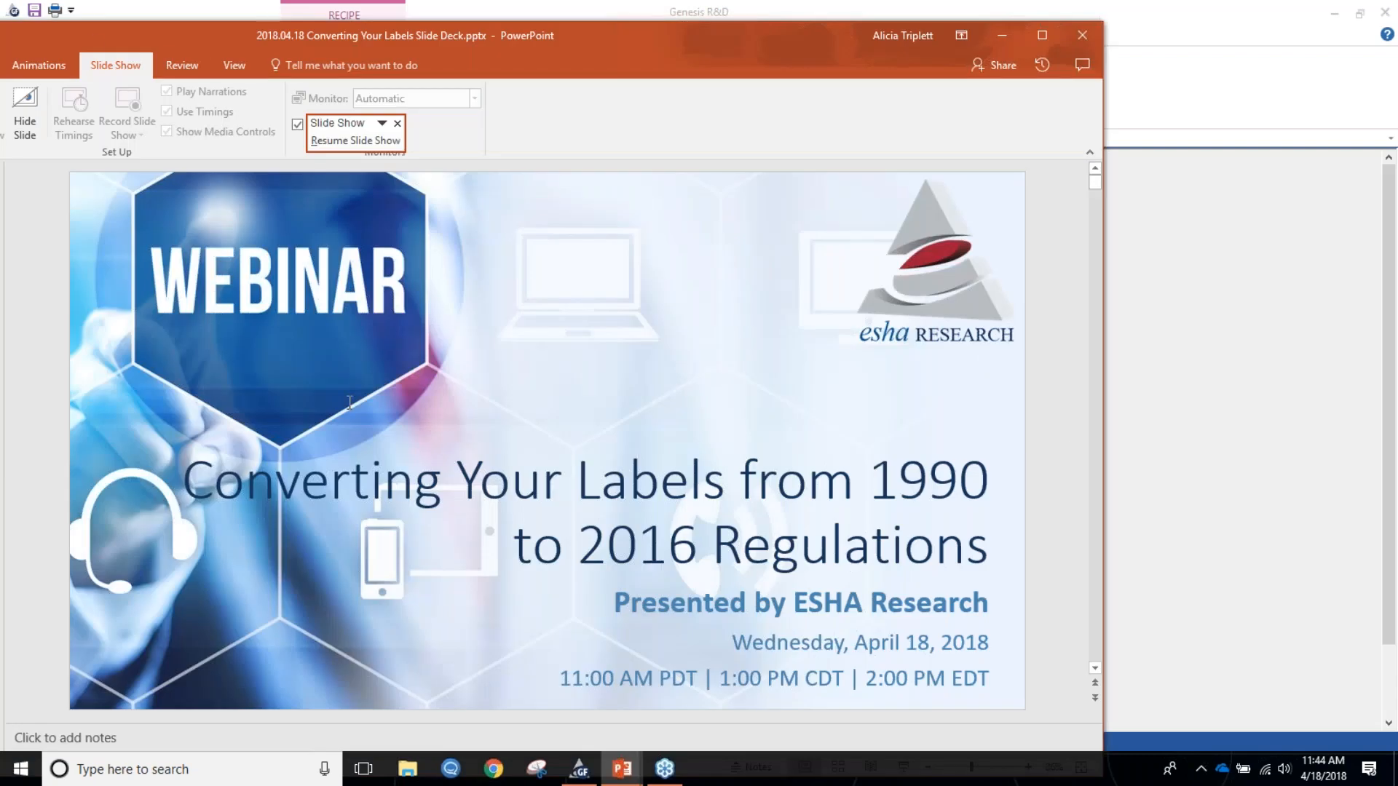
{"action": "key", "text": "alt+Tab"}
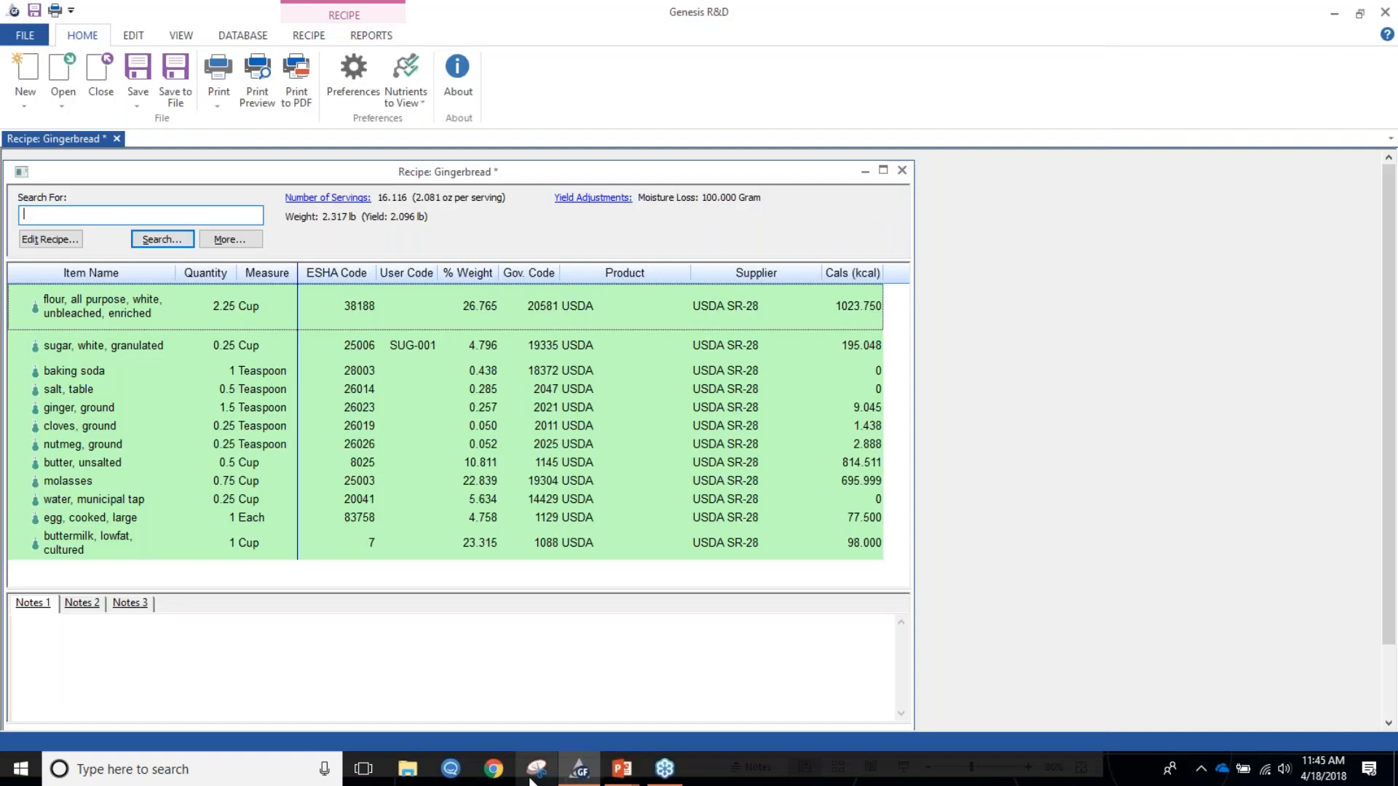
{"action": "key", "text": "alt+Tab"}
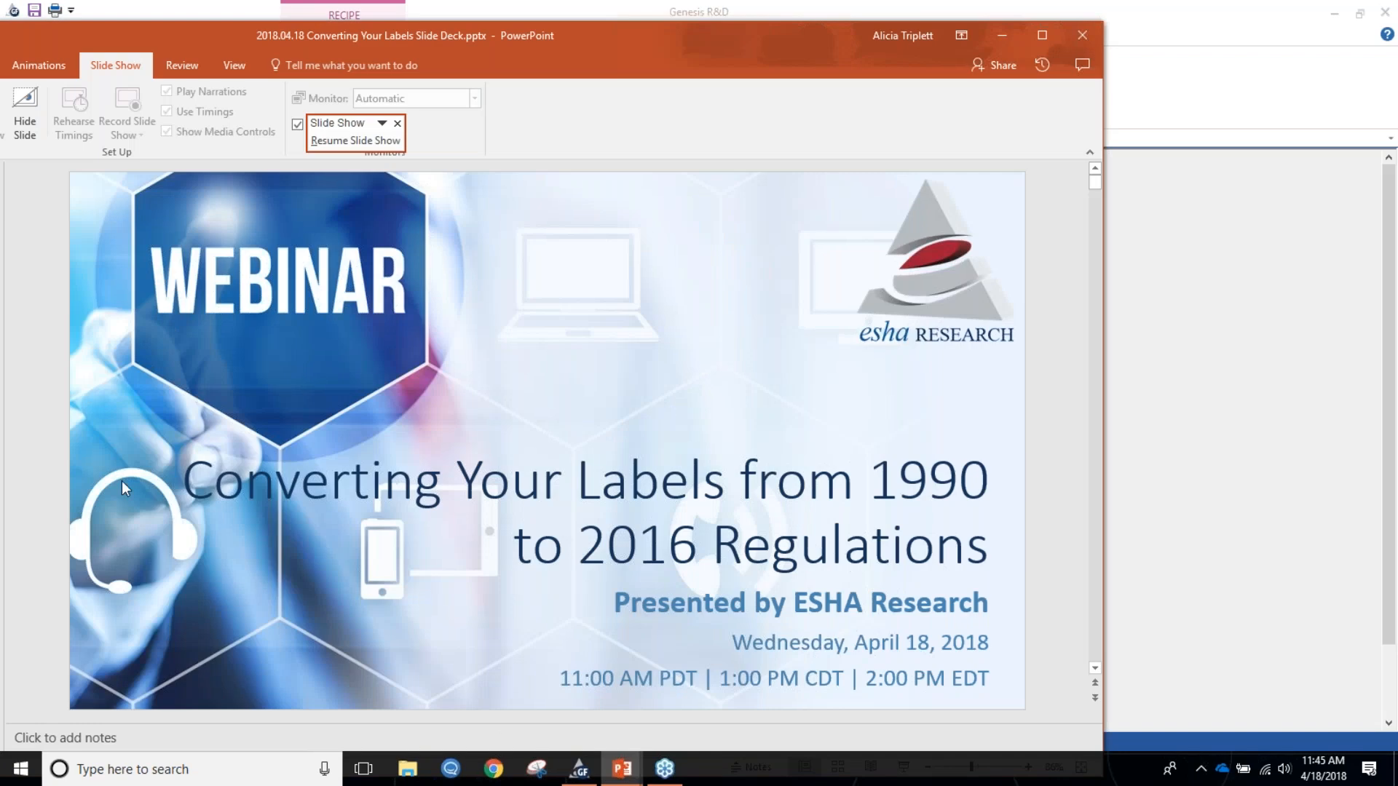
Go to the Questions slide with the contact details and helpful resources near the end of the slide deck
{"action": "left_click_drag", "start_coordinate": [1098, 188], "coordinate": [1087, 641]}
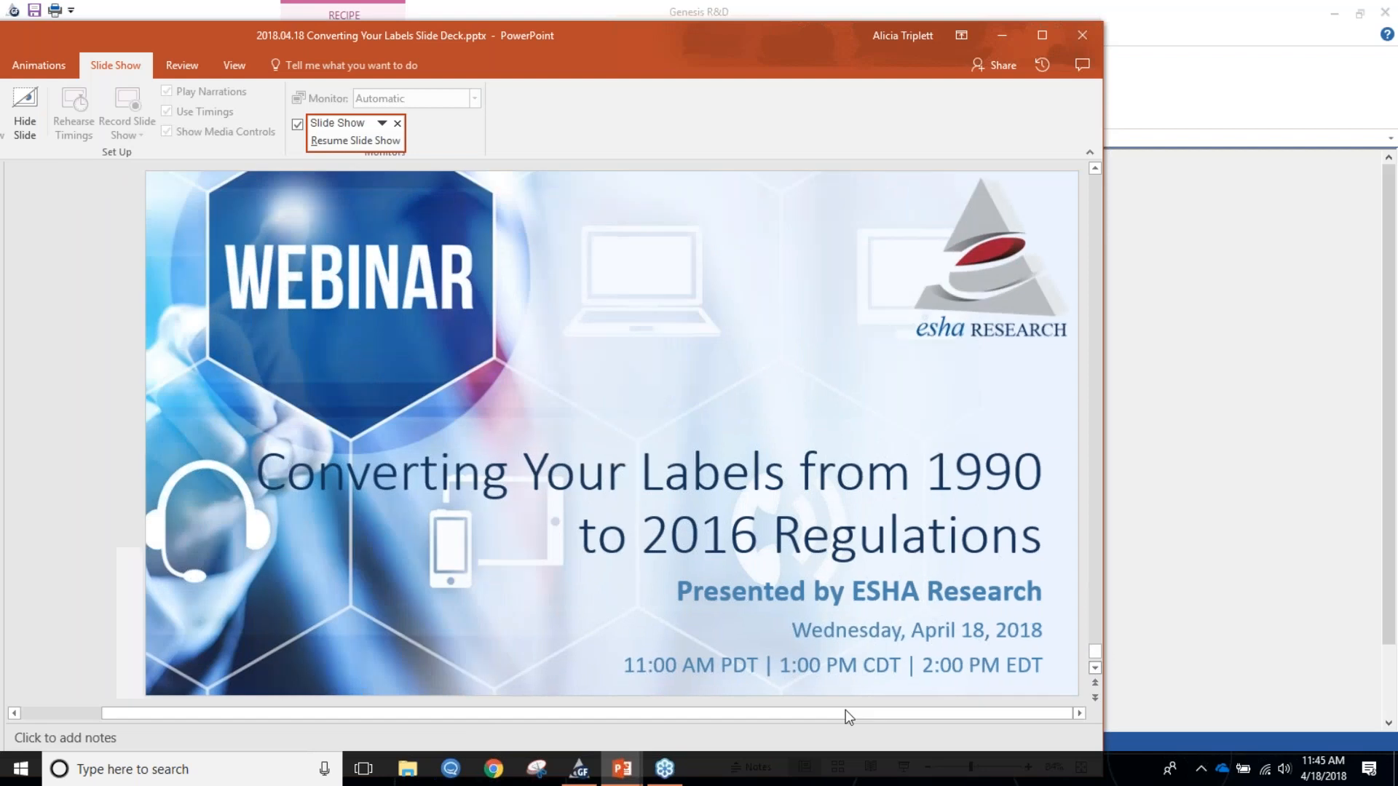
{"action": "left_click", "coordinate": [1099, 167]}
{"action": "left_click", "coordinate": [1100, 168]}
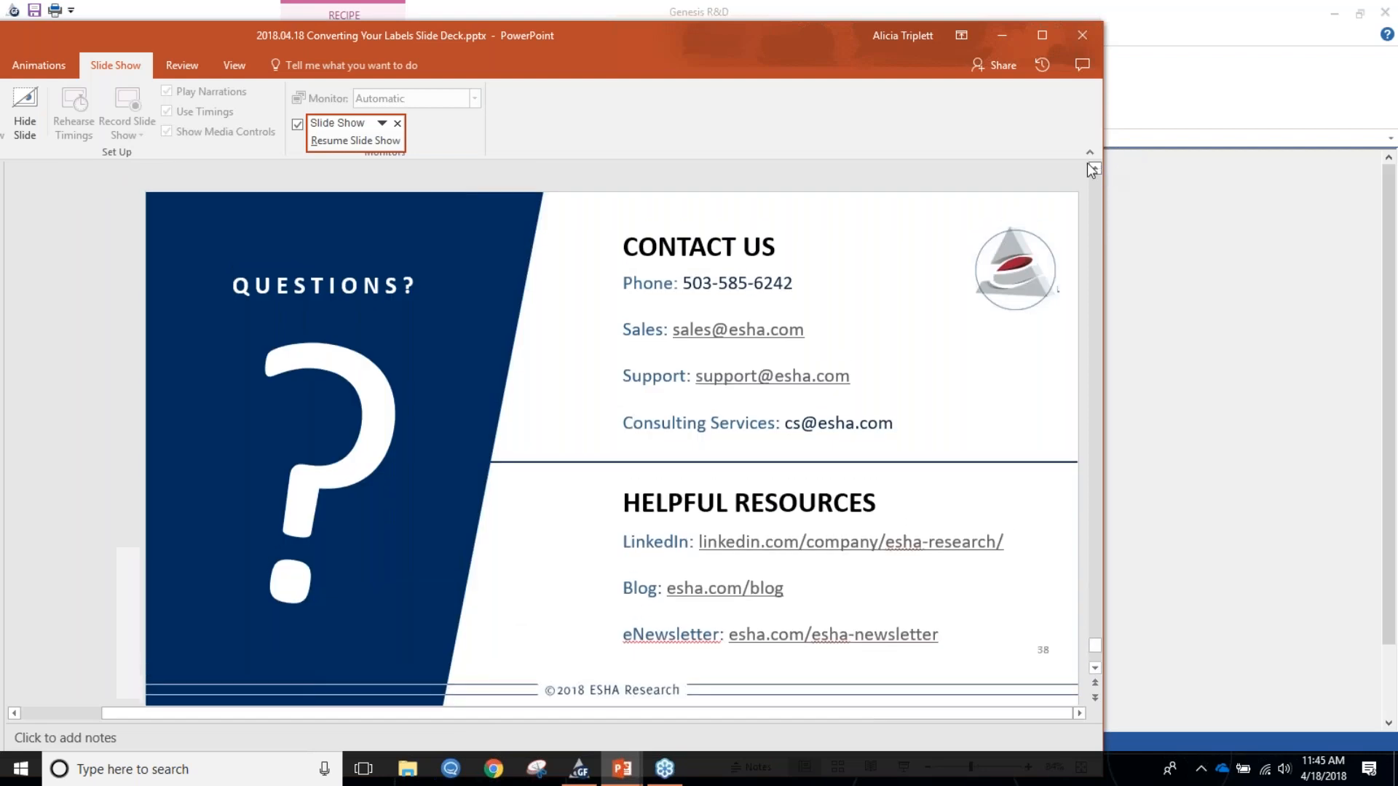